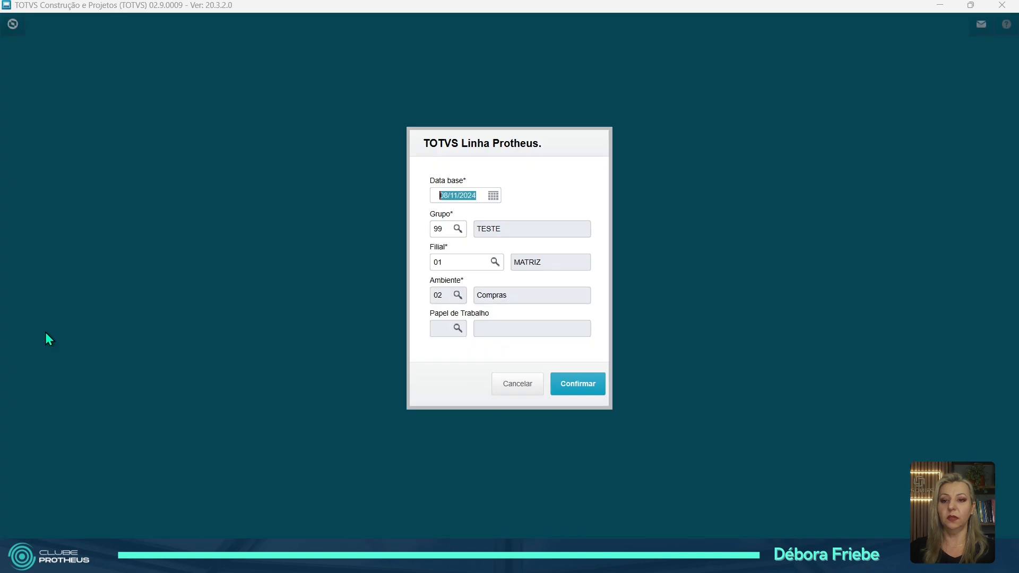
# Enter the Compras environment for group 99, branch 01, and start including a new product record
pyautogui.click(582, 387)
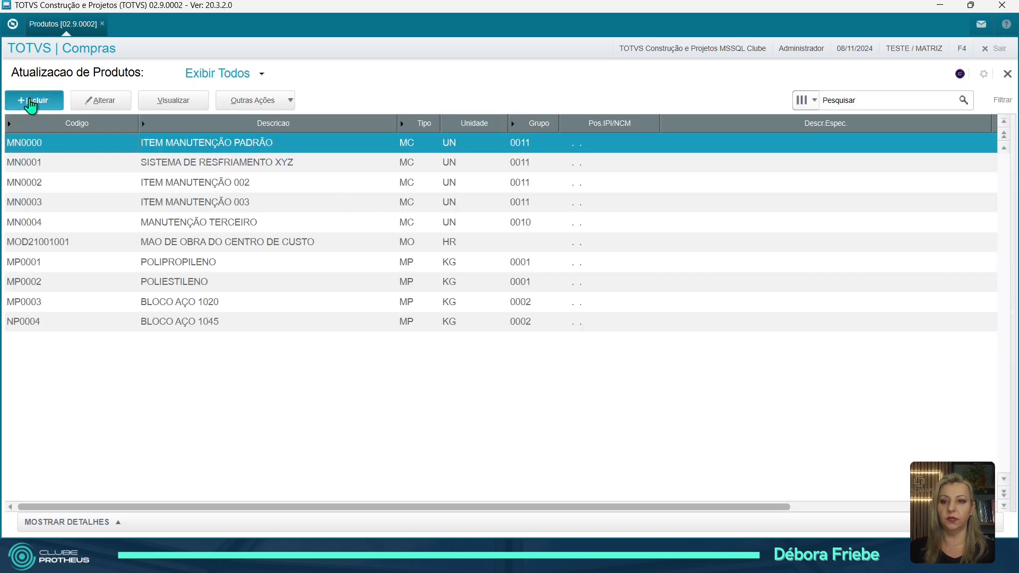
pyautogui.click(30, 105)
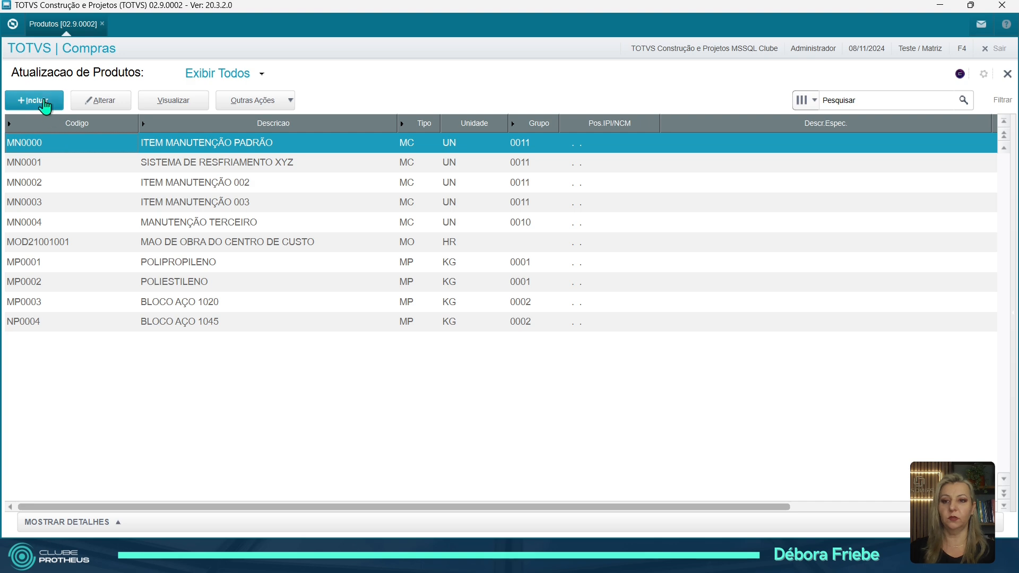
pyautogui.click(44, 105)
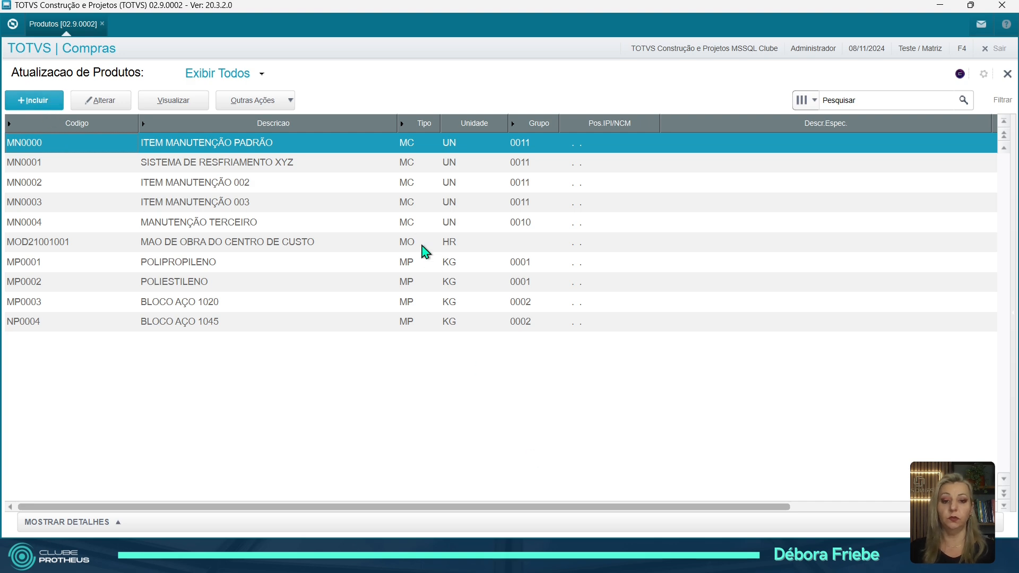
# Look through the new product form's Cadastrais, Impostos and MRP / Suprimentos fields
pyautogui.scroll(-10, 366, 250)
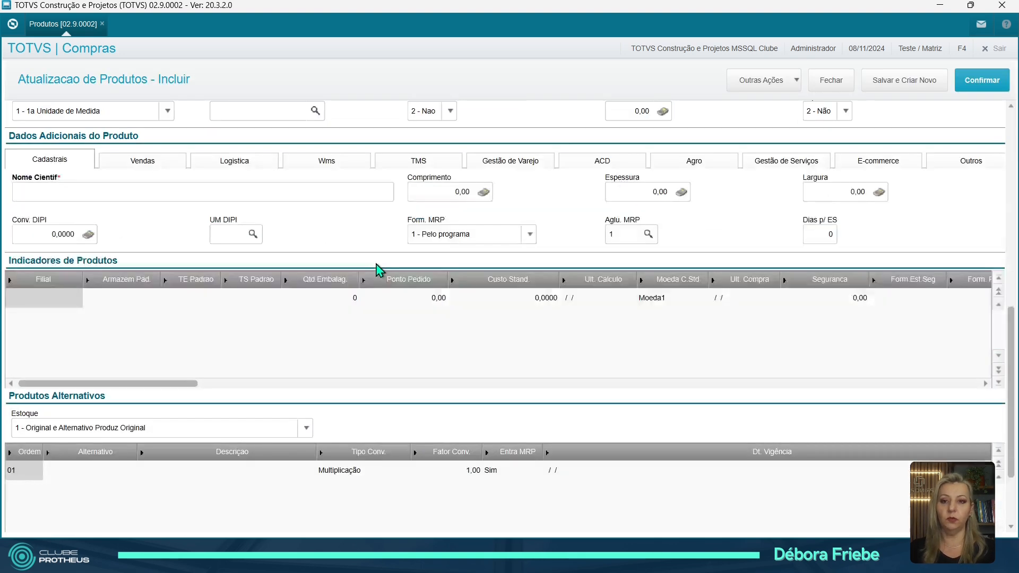
pyautogui.scroll(10, 395, 282)
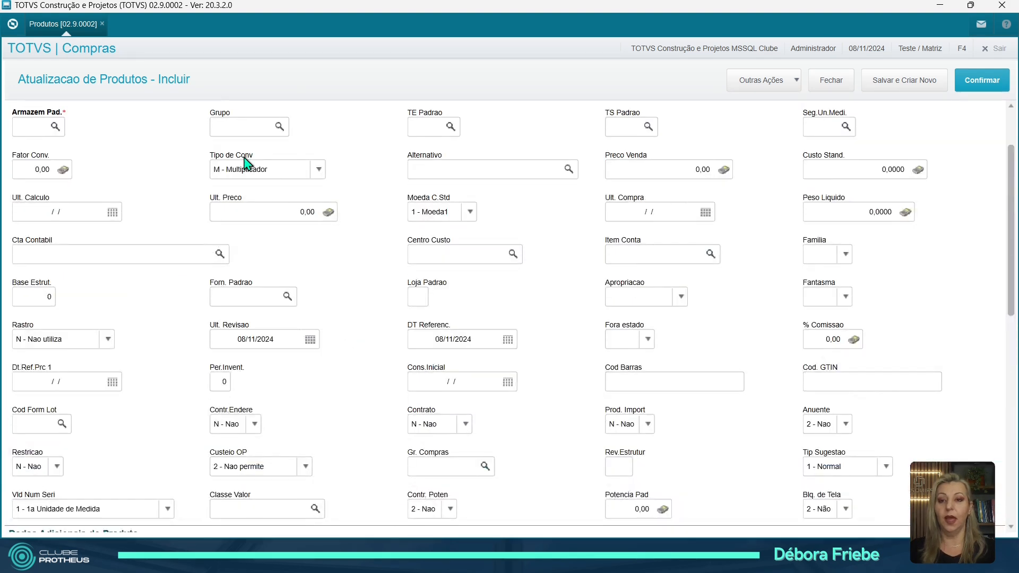
pyautogui.click(216, 132)
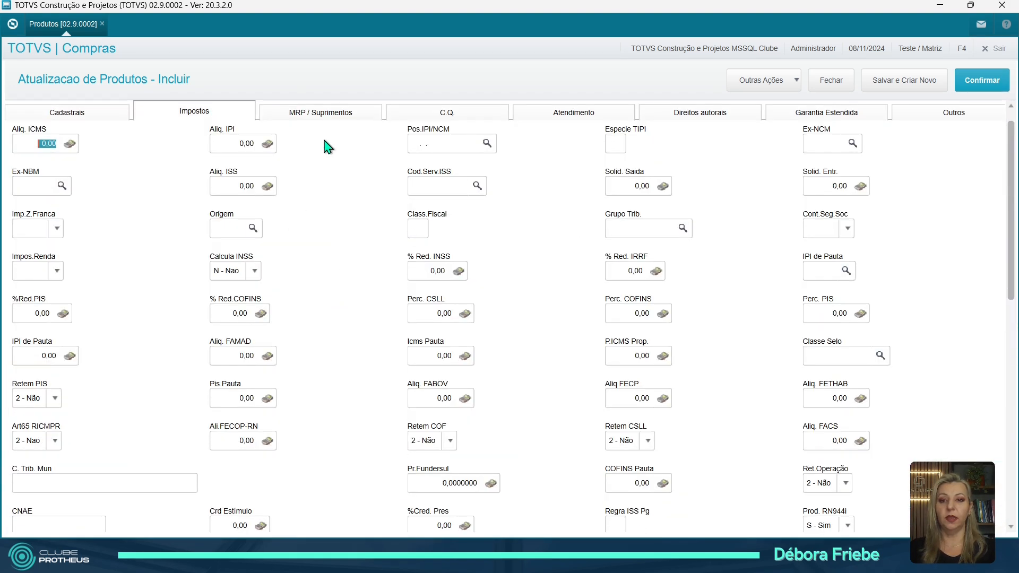
pyautogui.click(320, 113)
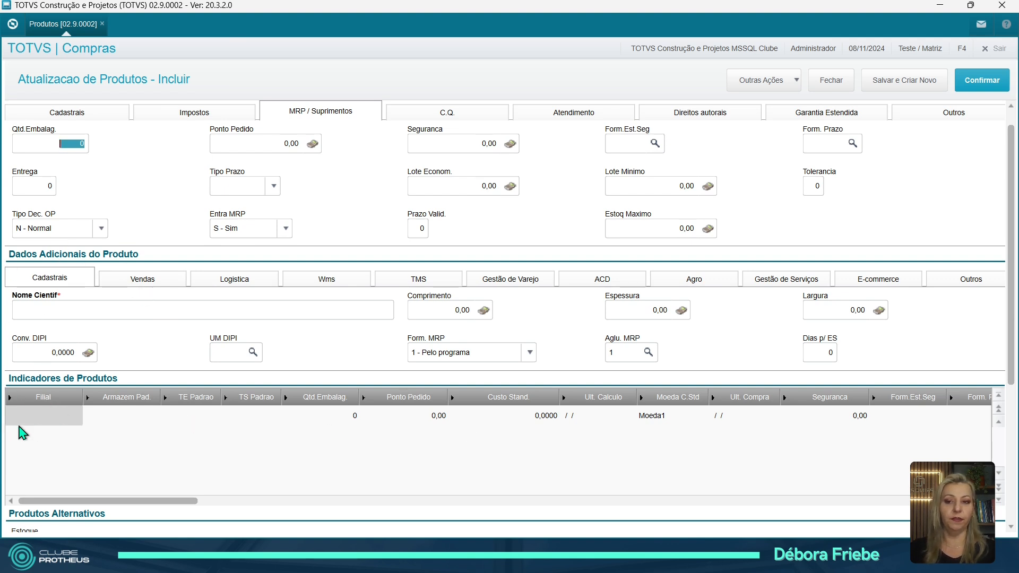
# Check the field help for Nome Cientif and Qtd.Embalag., and review the Cadastrais fields of the product form
pyautogui.click(96, 310)
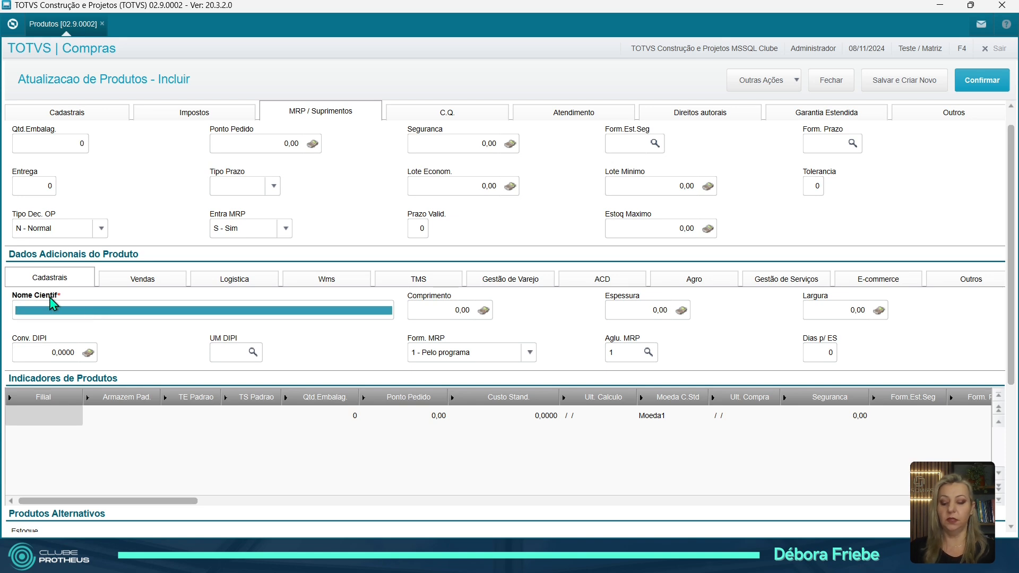
pyautogui.press('F1')
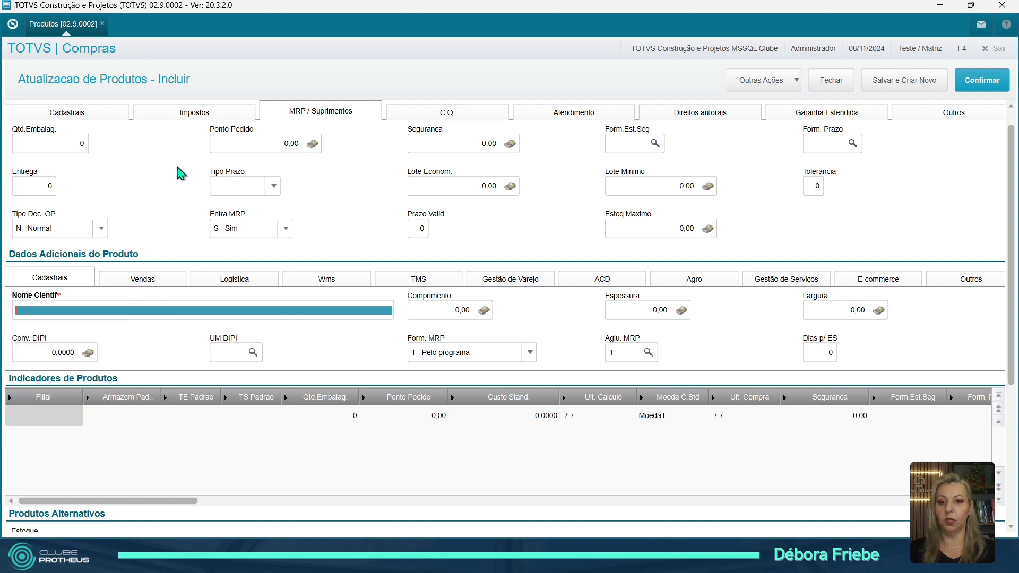
pyautogui.click(52, 143)
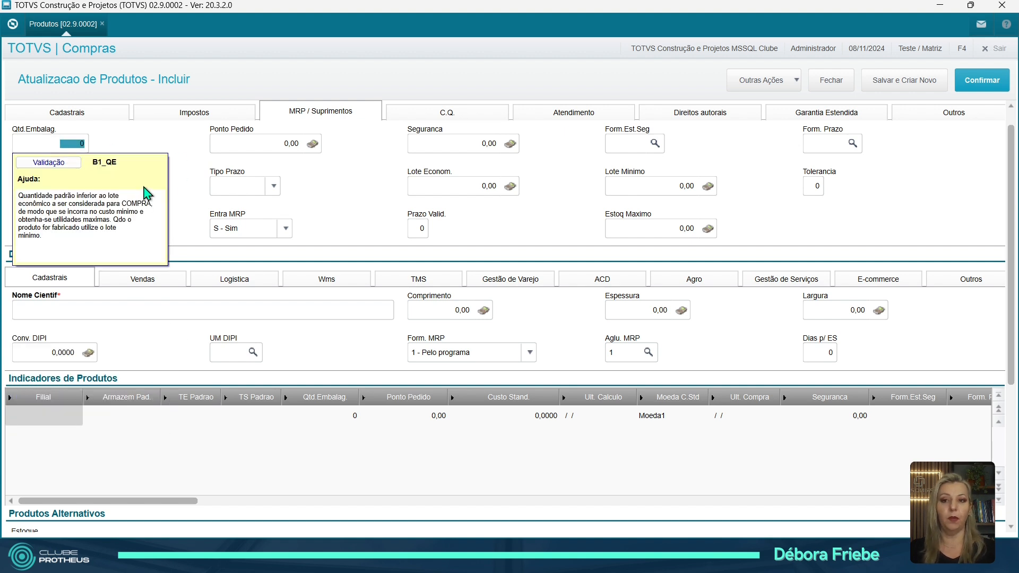
pyautogui.scroll(1, 372, 236)
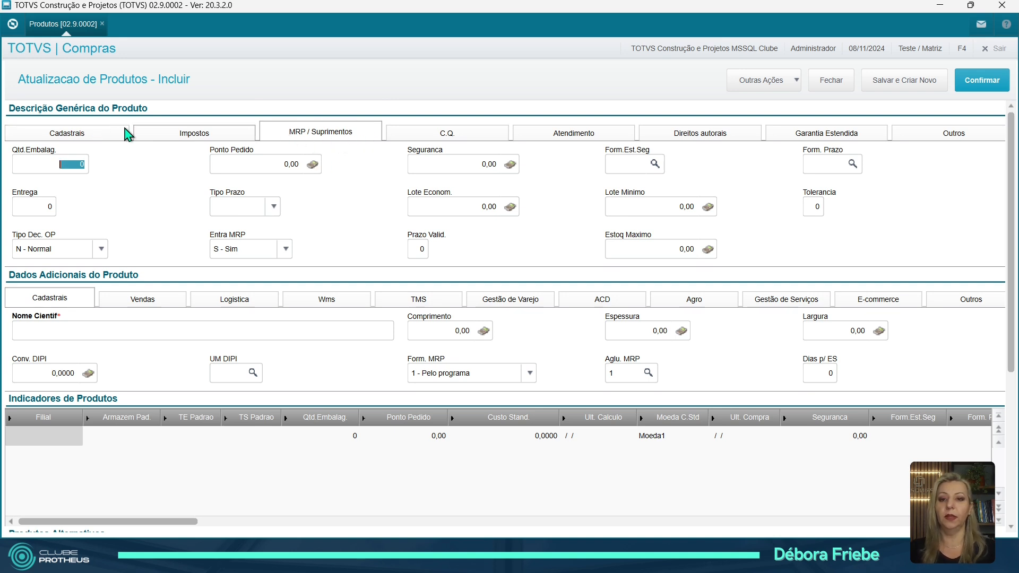
pyautogui.click(83, 136)
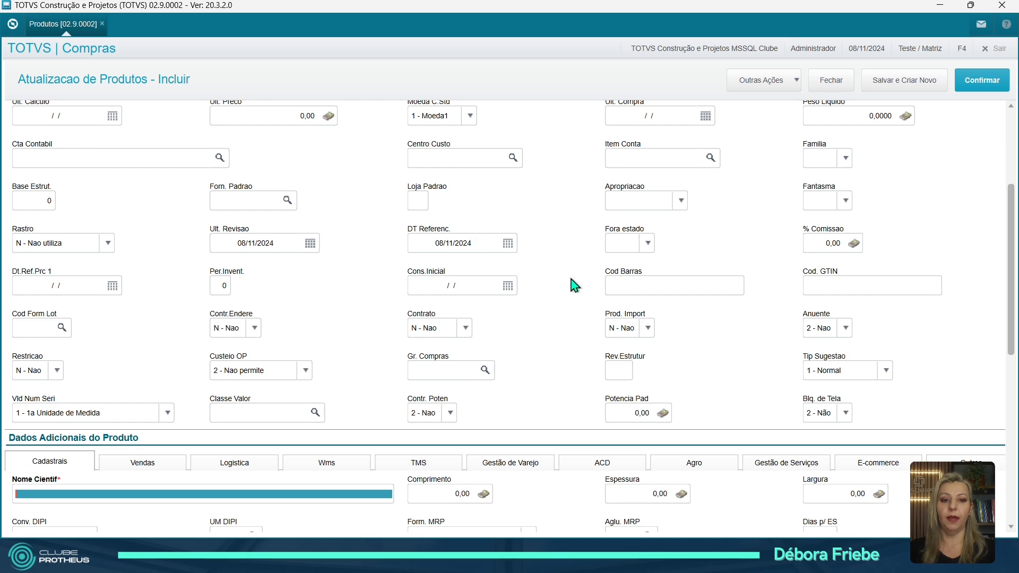
pyautogui.scroll(3, 570, 297)
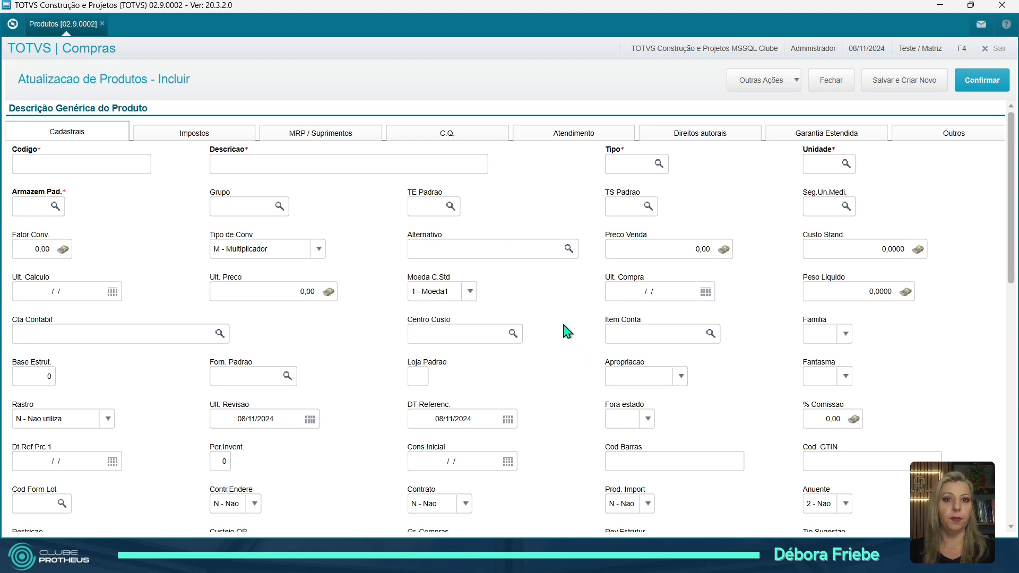
# Switch to the Configurador and open the Dicionário de Dados of Empresa Teste under Bases de Dados
pyautogui.moveTo(560, 562)
pyautogui.click(564, 491)
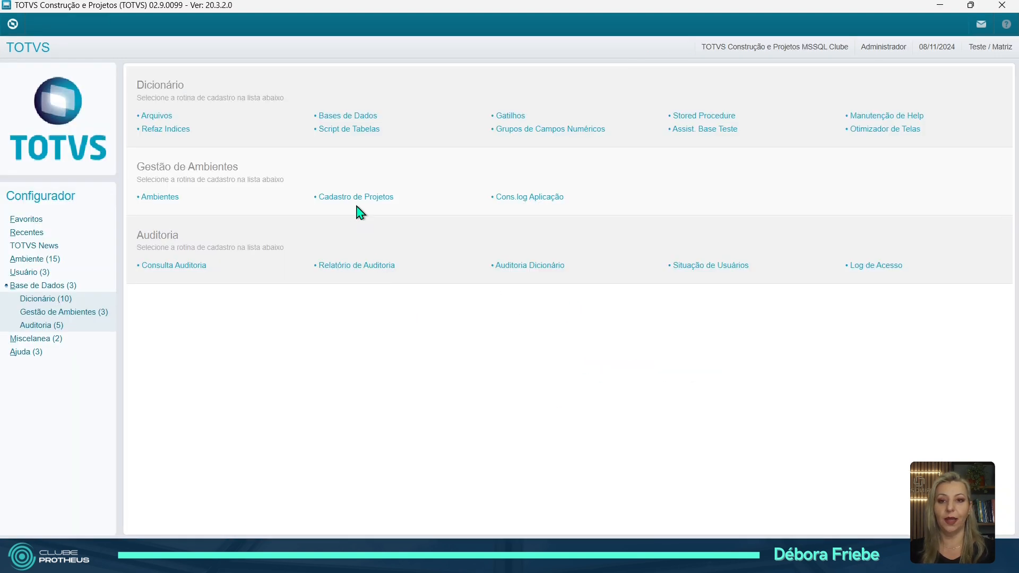
pyautogui.click(346, 121)
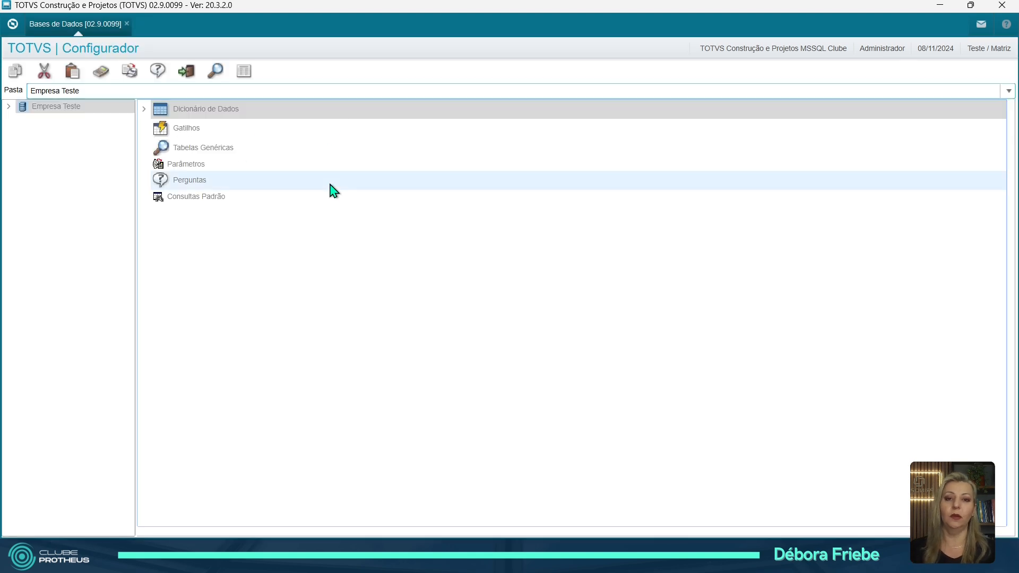
pyautogui.click(9, 107)
pyautogui.click(77, 122)
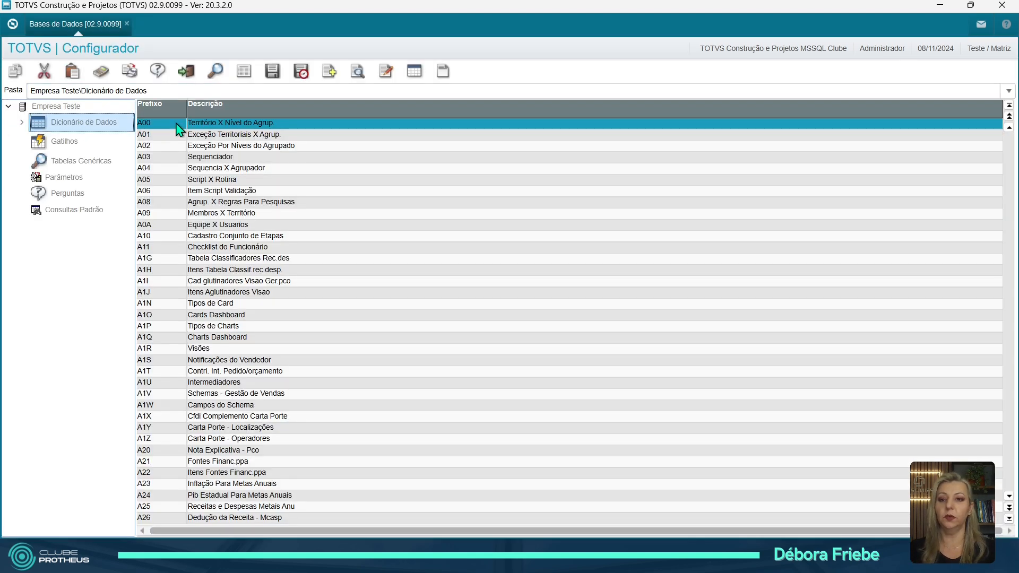
# Search the data dictionary for SB1 and open that table for editing
pyautogui.click(215, 71)
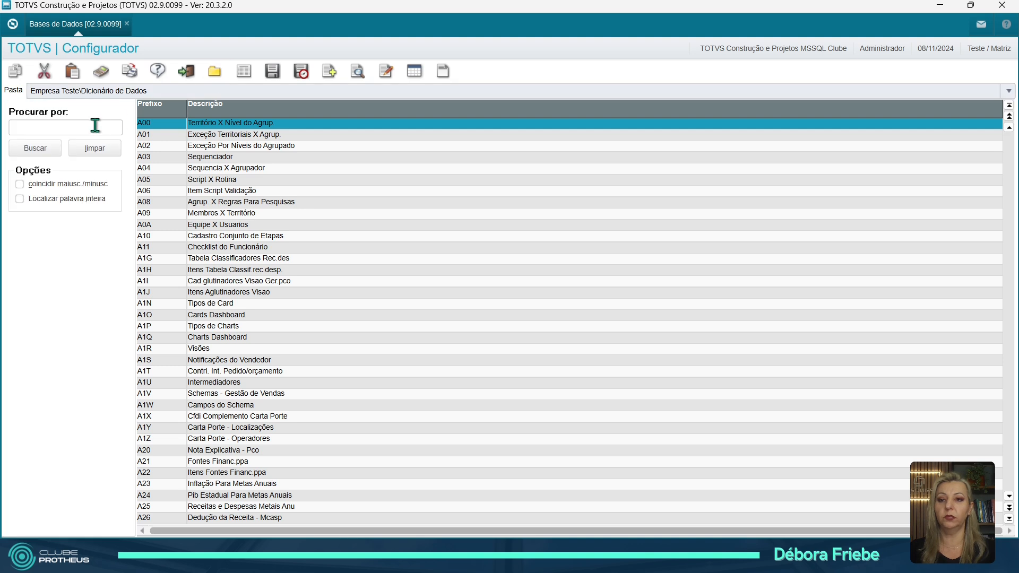
pyautogui.click(93, 126)
pyautogui.write('SB1')
pyautogui.press('Return')
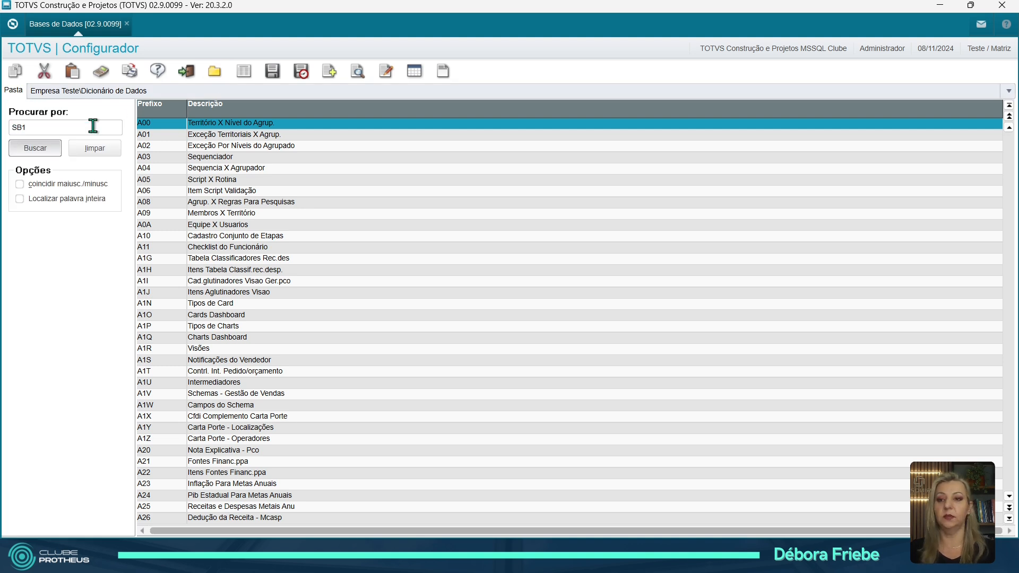
pyautogui.click(386, 73)
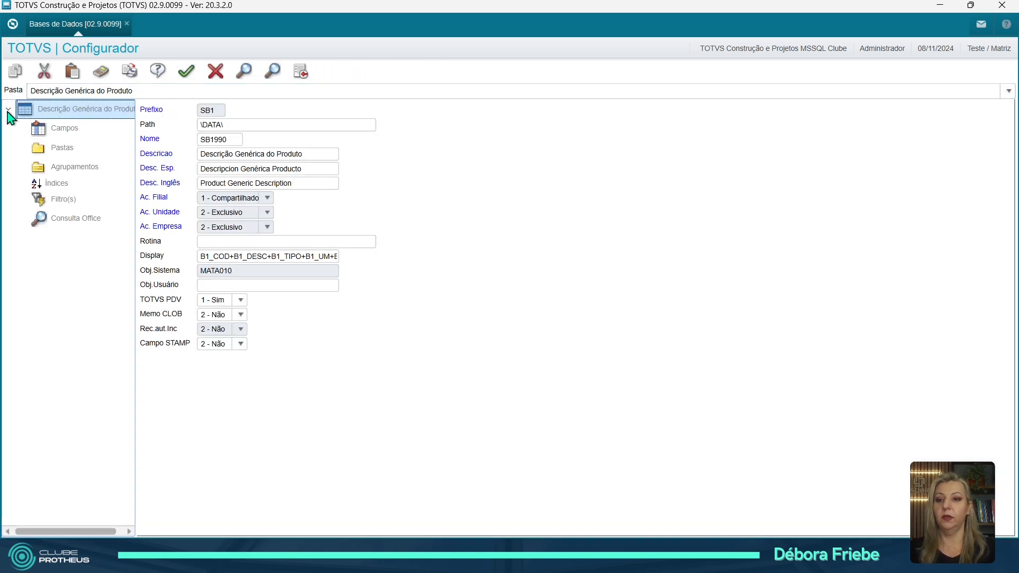
# Examine the Pastas and Agrupamentos defined for the SB1 product table
pyautogui.click(57, 171)
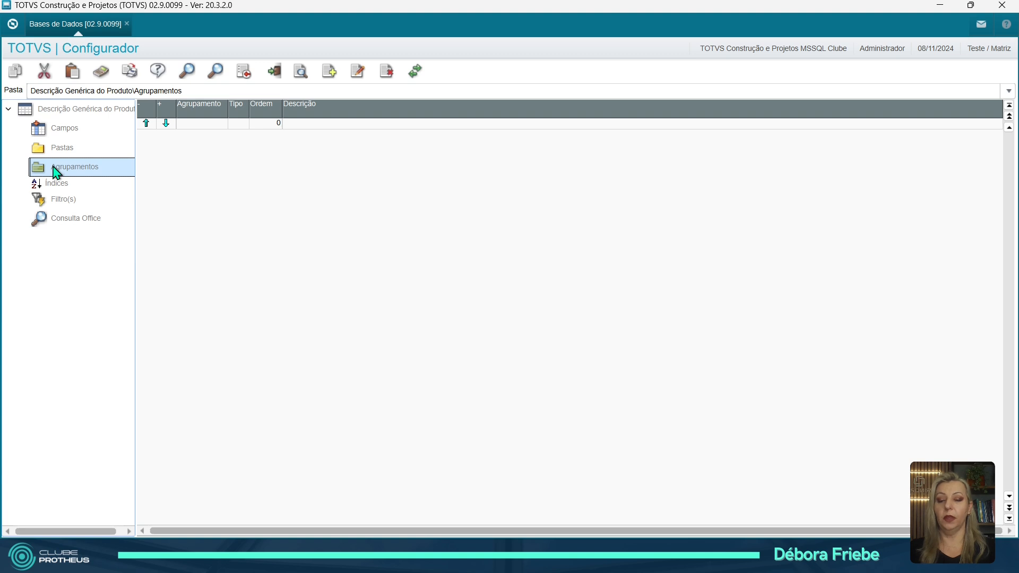
pyautogui.click(63, 151)
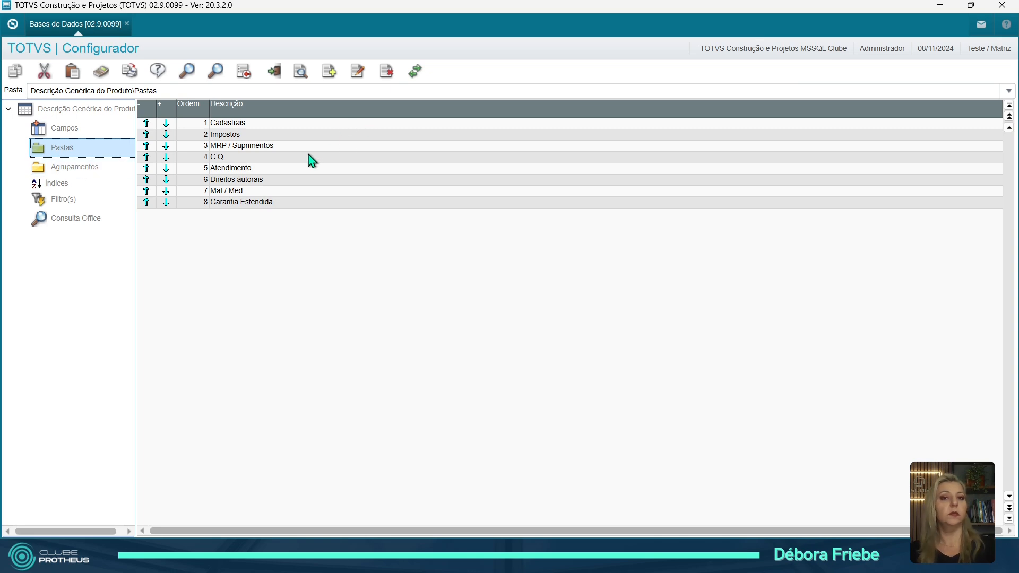
pyautogui.click(85, 167)
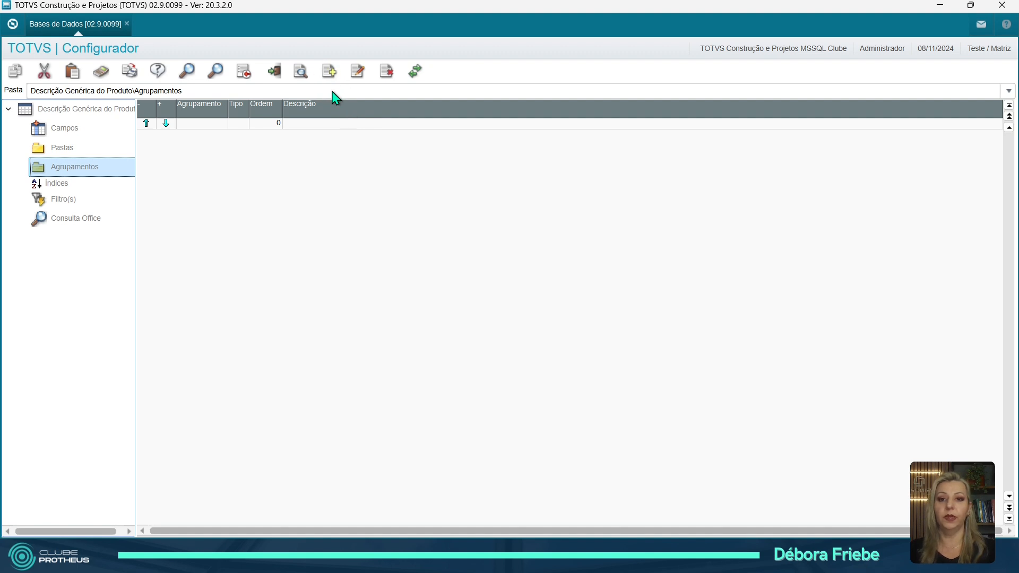
# Add a new grouping to the SB1 table with code A01 and type 1 - Painel
pyautogui.click(331, 72)
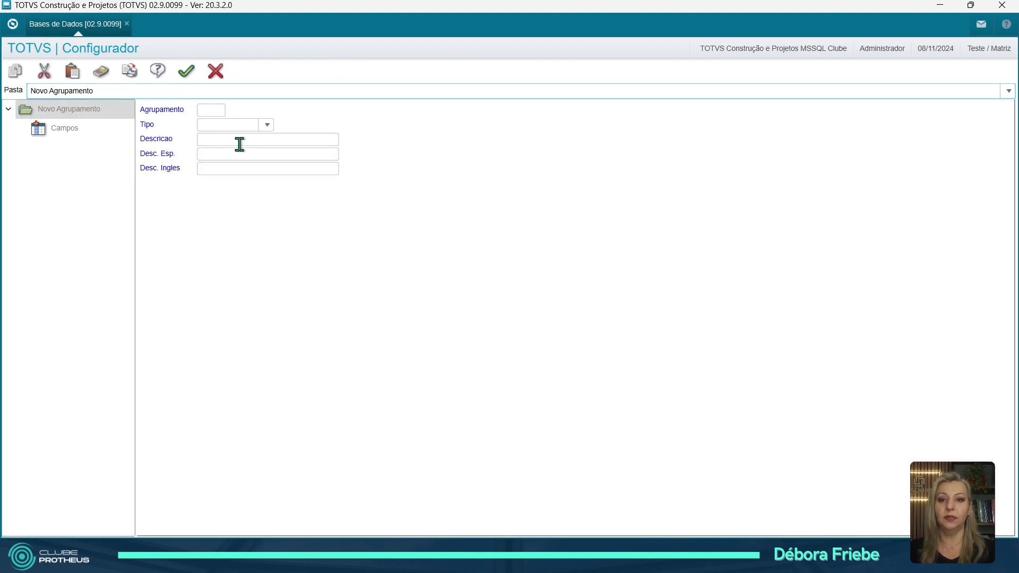
pyautogui.click(216, 114)
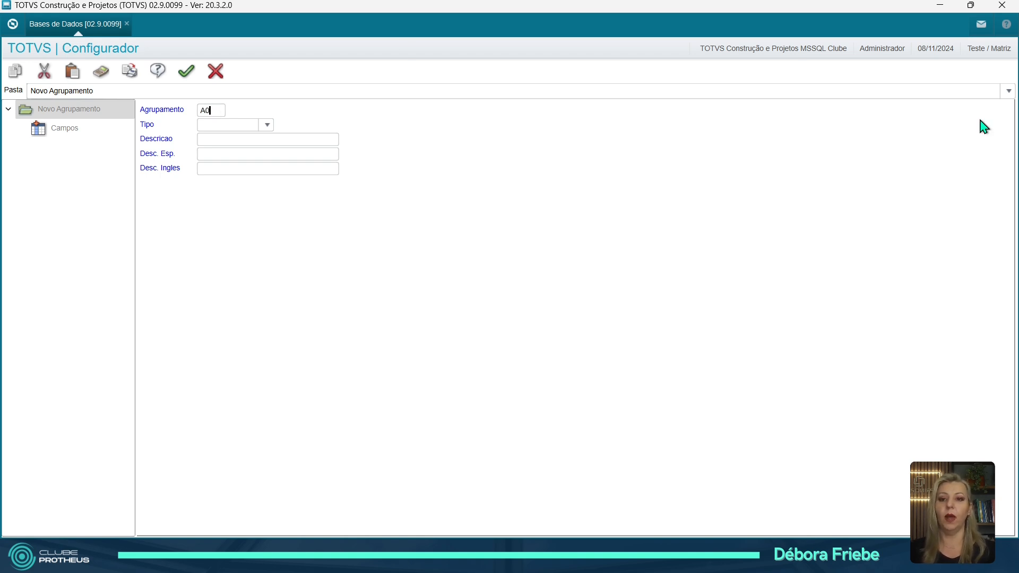
pyautogui.write('1')
pyautogui.press('Tab')
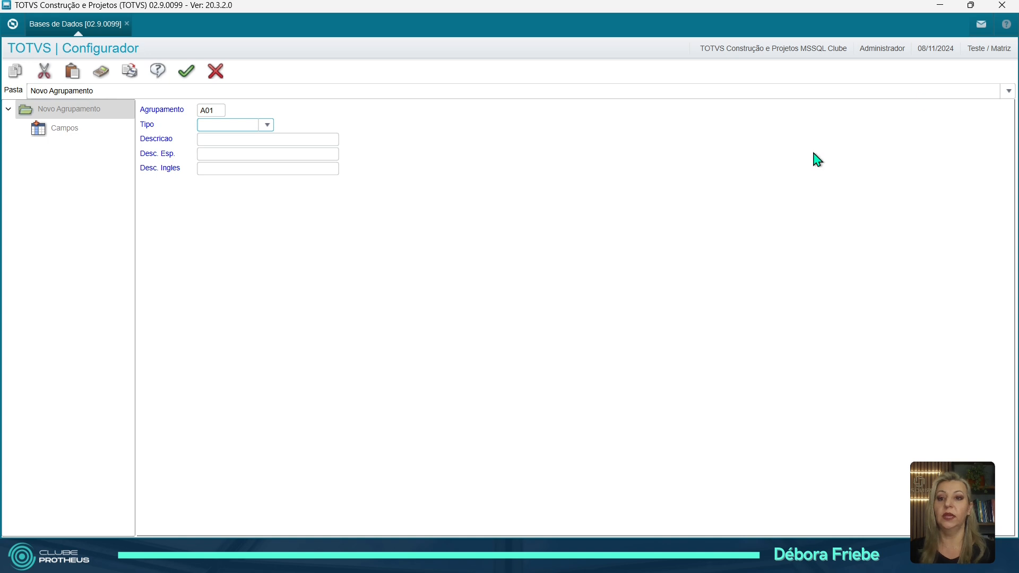
pyautogui.click(251, 125)
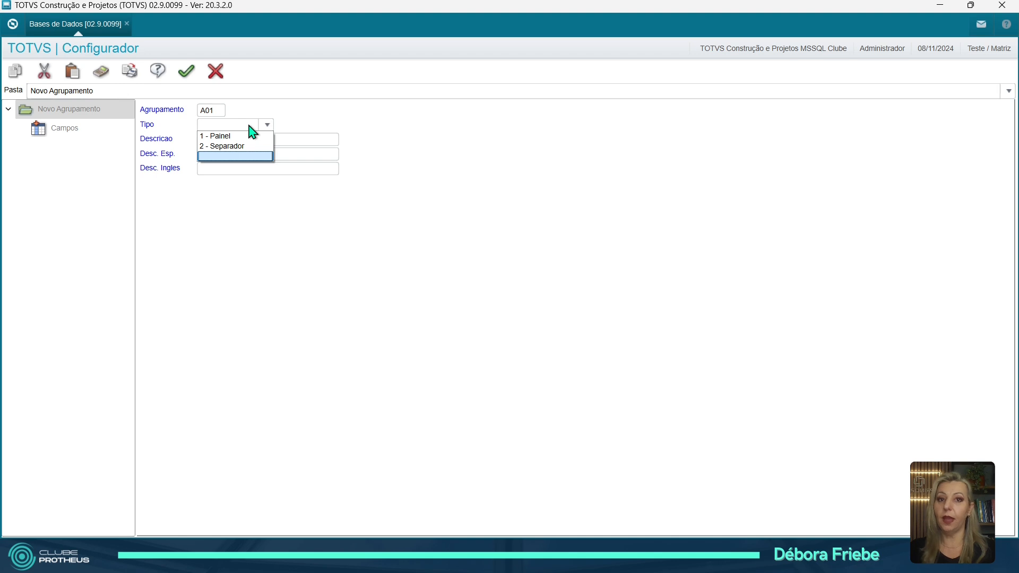
pyautogui.click(230, 136)
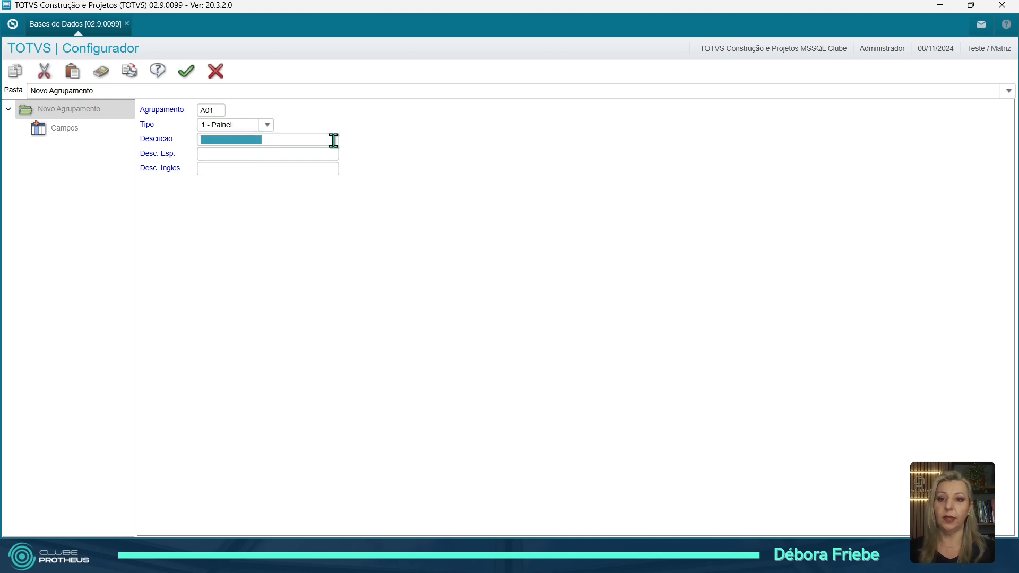
# Set the A01 grouping's Portuguese, Spanish and English descriptions to "Dados principais" and save it
pyautogui.write('dAD')
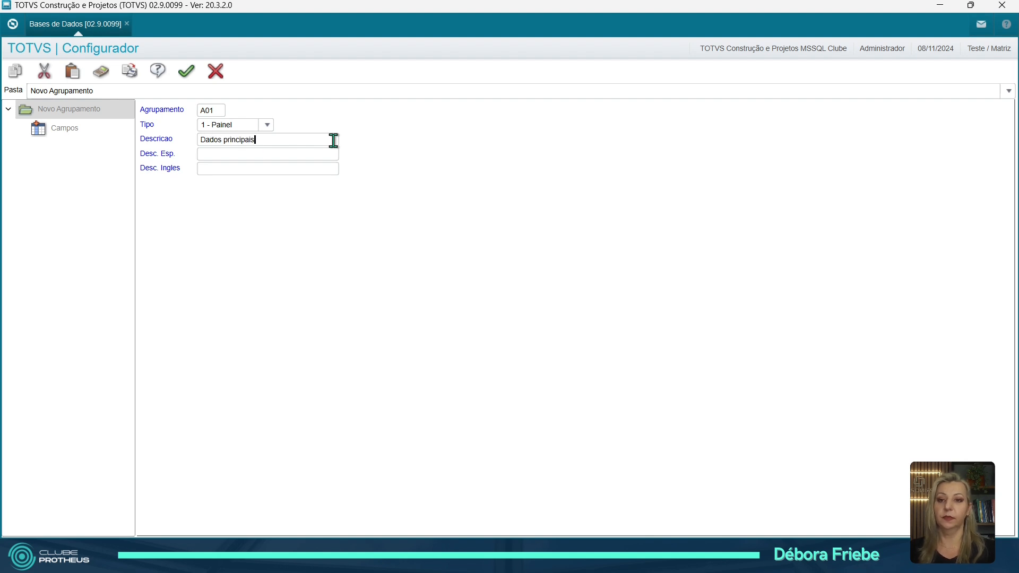
pyautogui.press('Tab')
pyautogui.hotkey('shift', 'Tab')
pyautogui.hotkey('ctrl', 'c')
pyautogui.press('Tab')
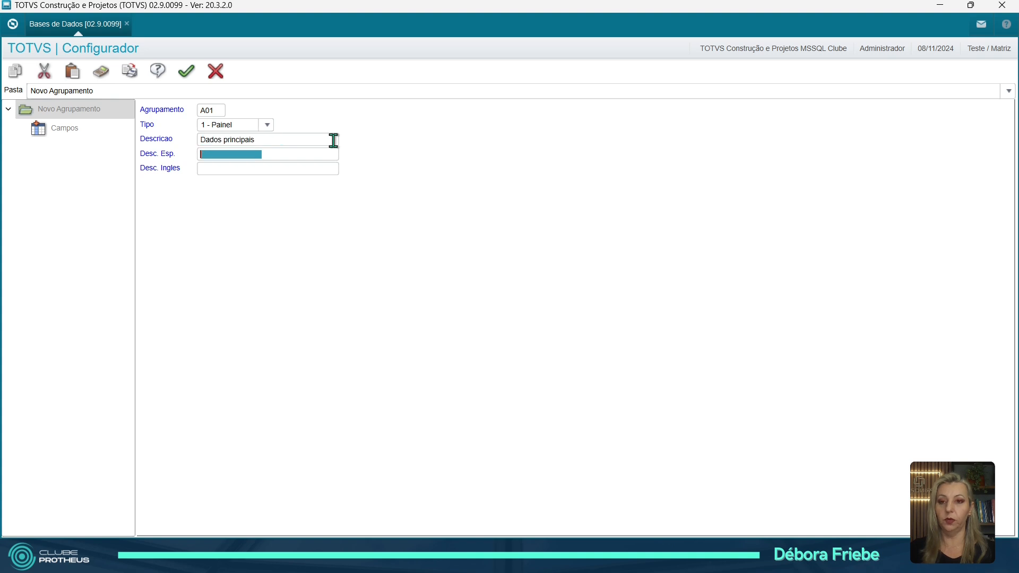
pyautogui.hotkey('ctrl', 'v')
pyautogui.press('Tab')
pyautogui.hotkey('ctrl', 'v')
pyautogui.click(187, 71)
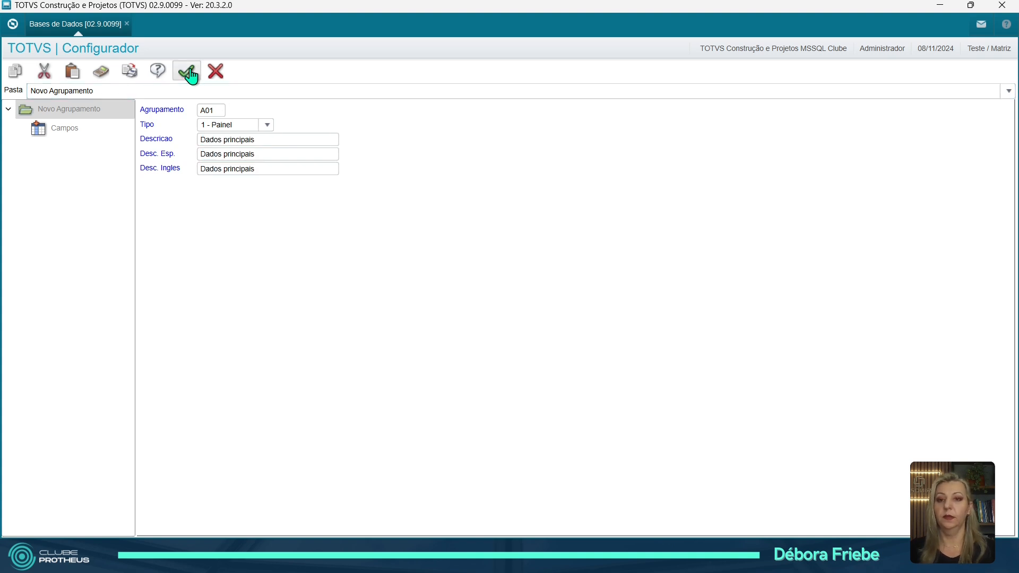
# Add a new grouping to the SB1 table with code A02 and type 2 - Separador
pyautogui.click(335, 80)
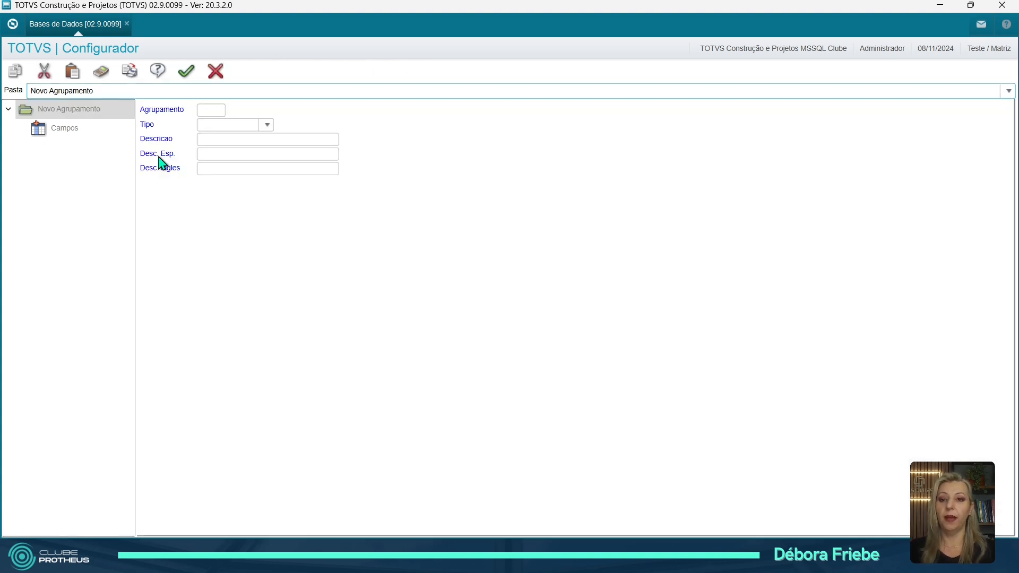
pyautogui.click(216, 109)
pyautogui.write('a')
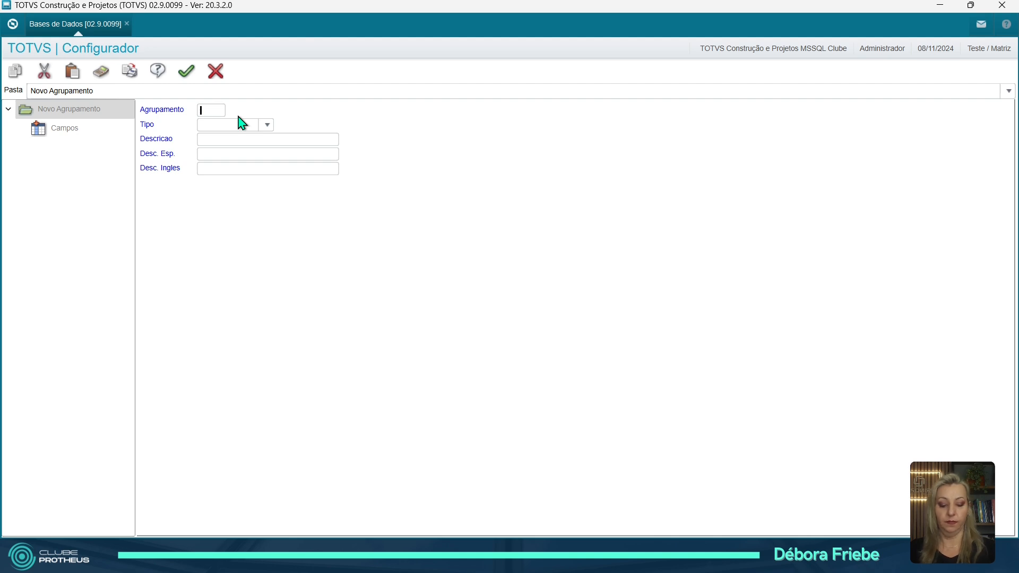
pyautogui.write('02')
pyautogui.click(242, 123)
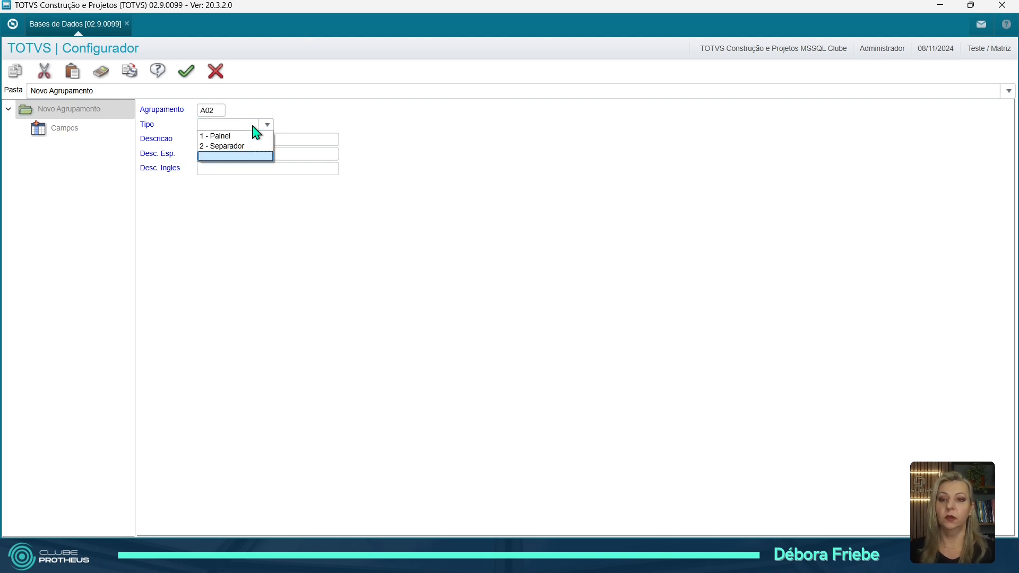
pyautogui.click(227, 147)
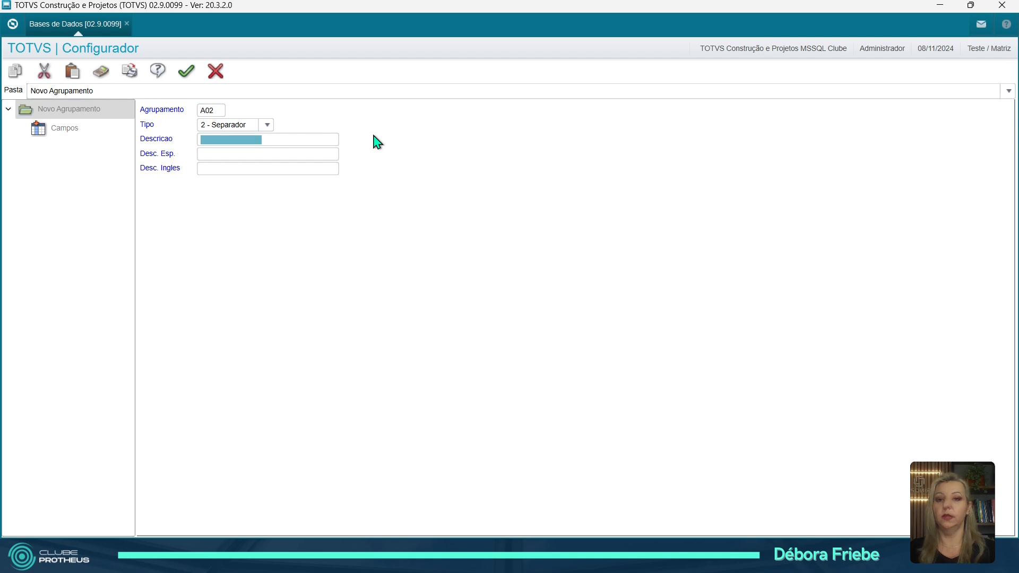
# Set the A02 grouping's Portuguese, Spanish and English descriptions to "Dados de estoque" and save it
pyautogui.press('BackSpace')
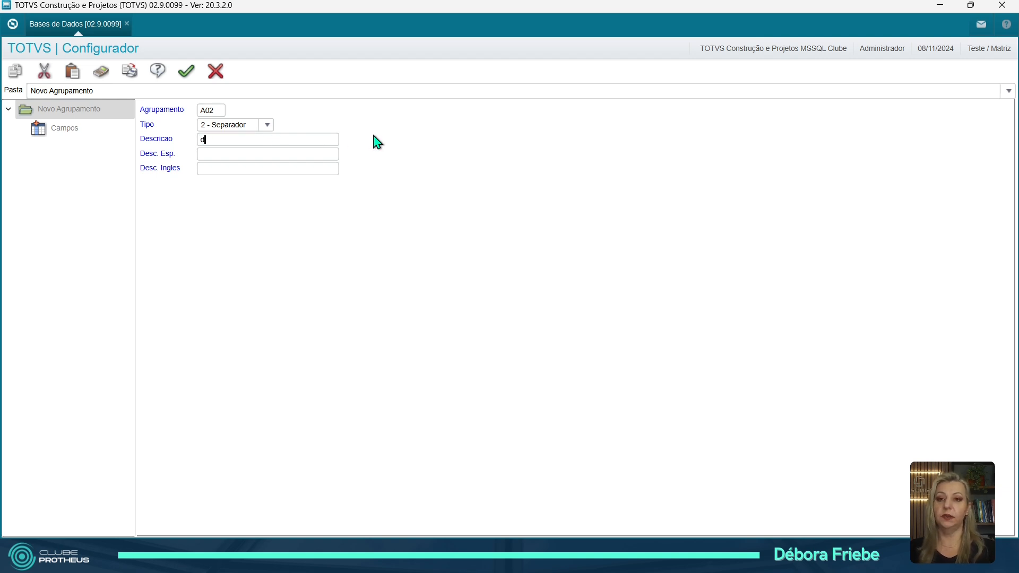
pyautogui.write('Dados de estoque')
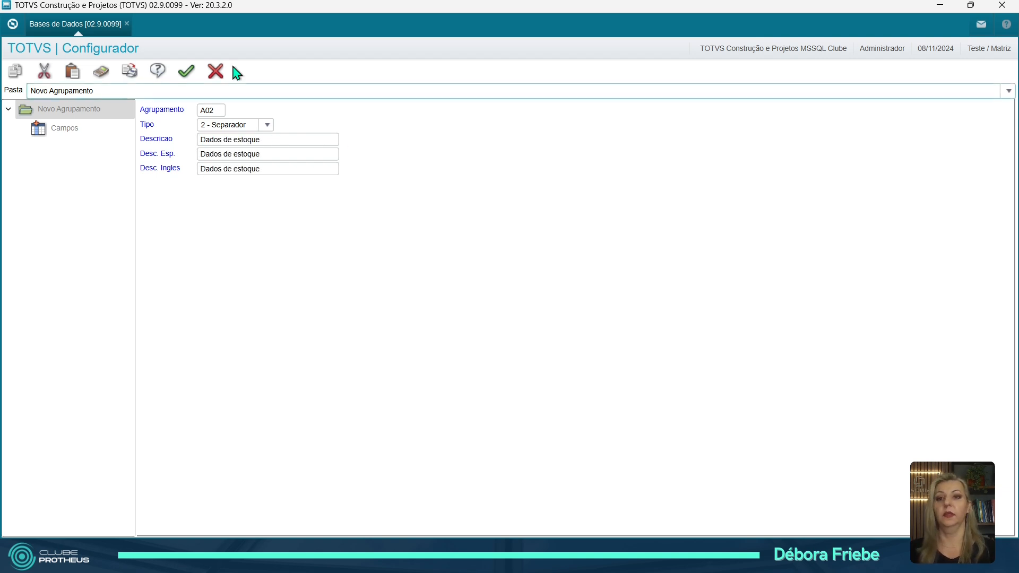
pyautogui.click(186, 74)
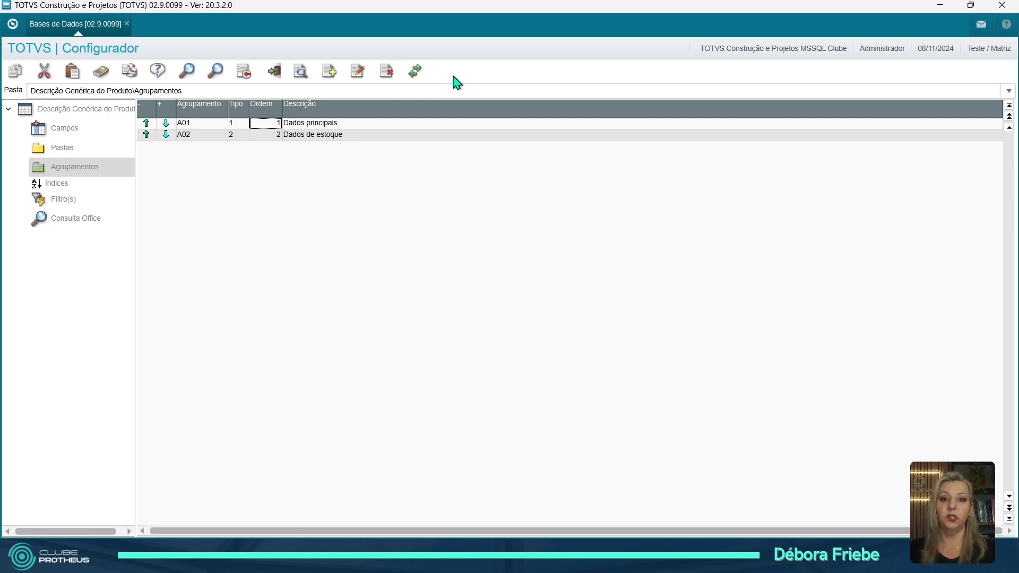
# Set up a field move with Outros as the source grouping and Dados principais as the destination
pyautogui.click(413, 73)
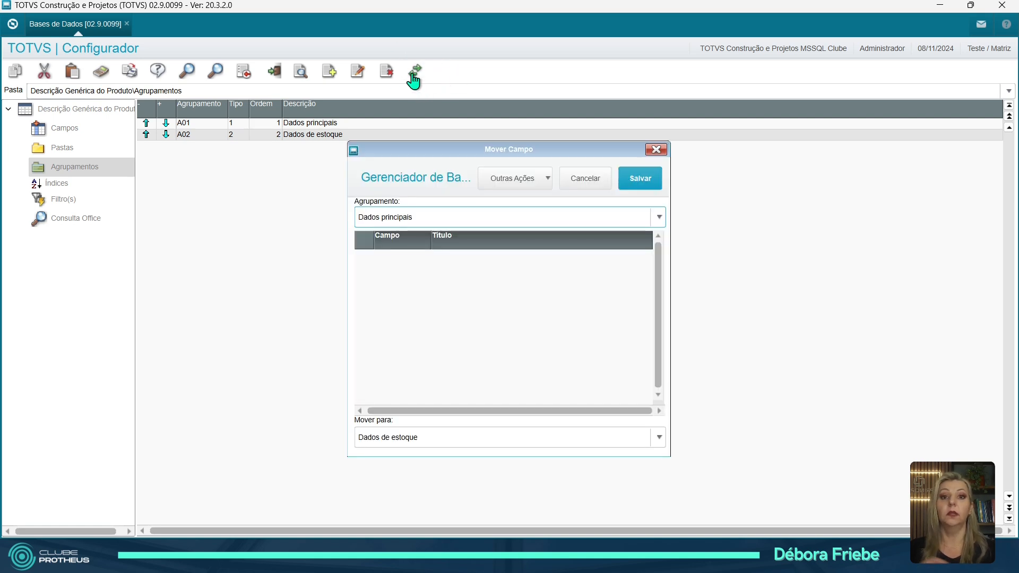
pyautogui.click(403, 216)
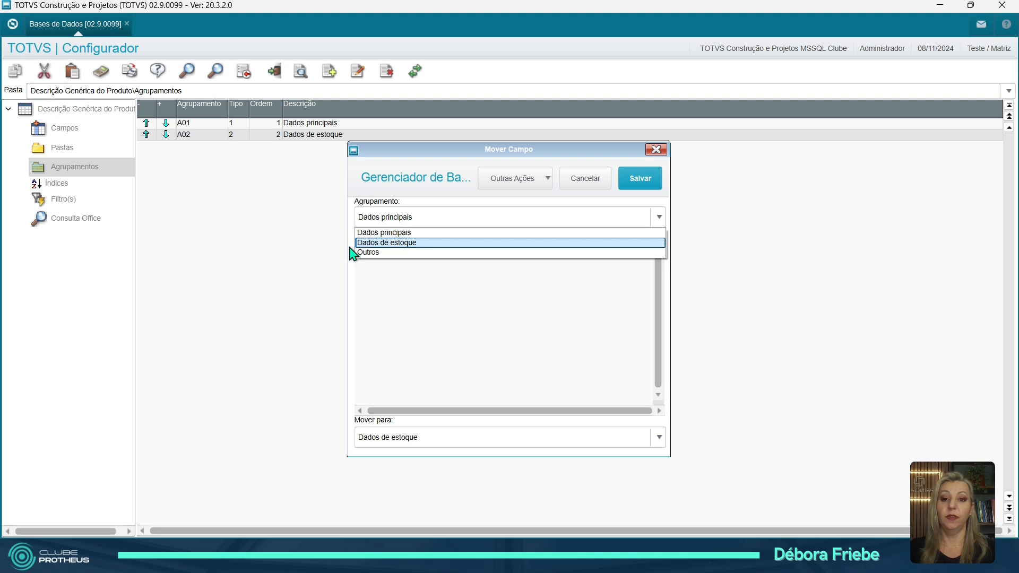
pyautogui.click(408, 212)
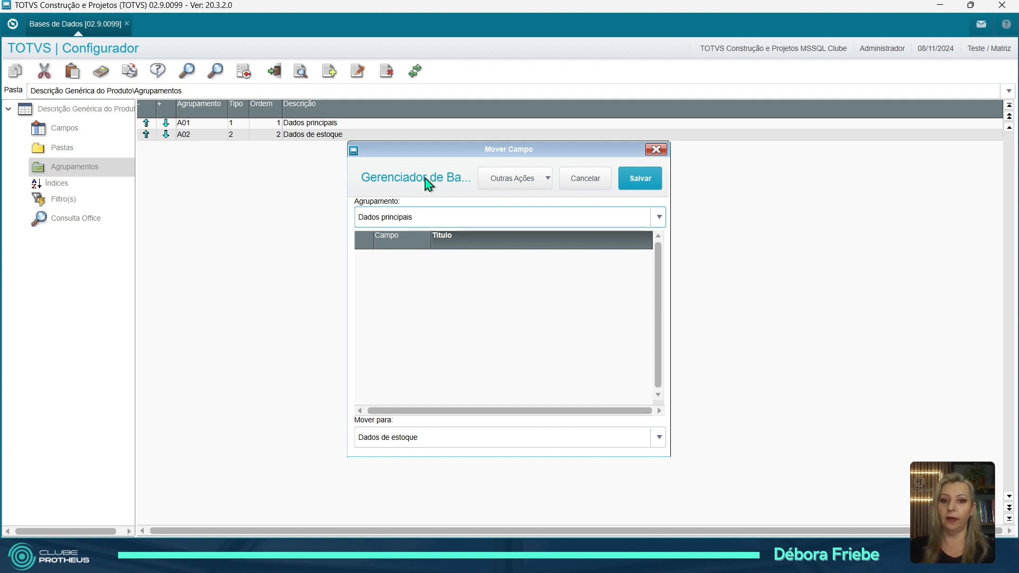
pyautogui.click(405, 212)
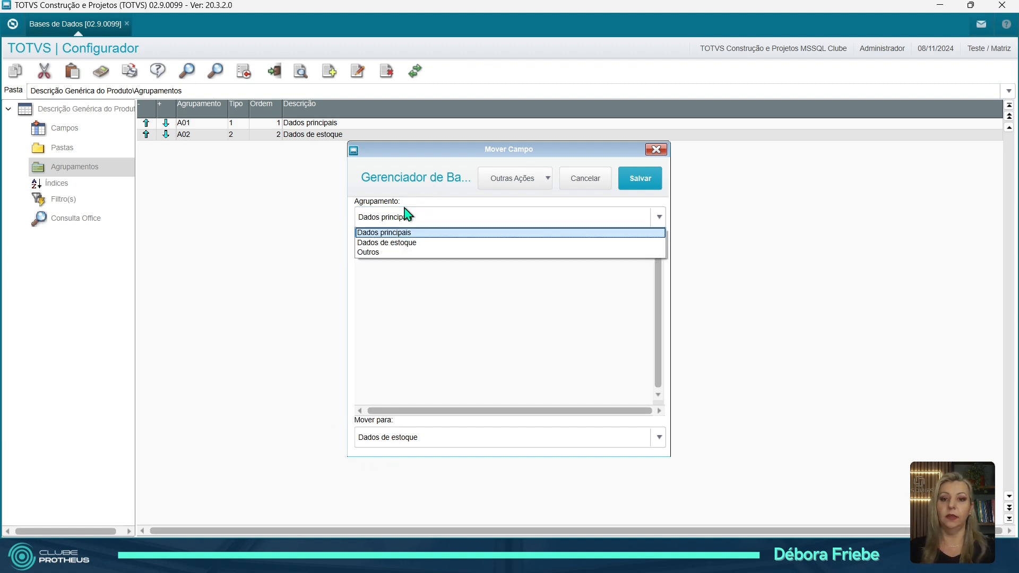
pyautogui.click(378, 253)
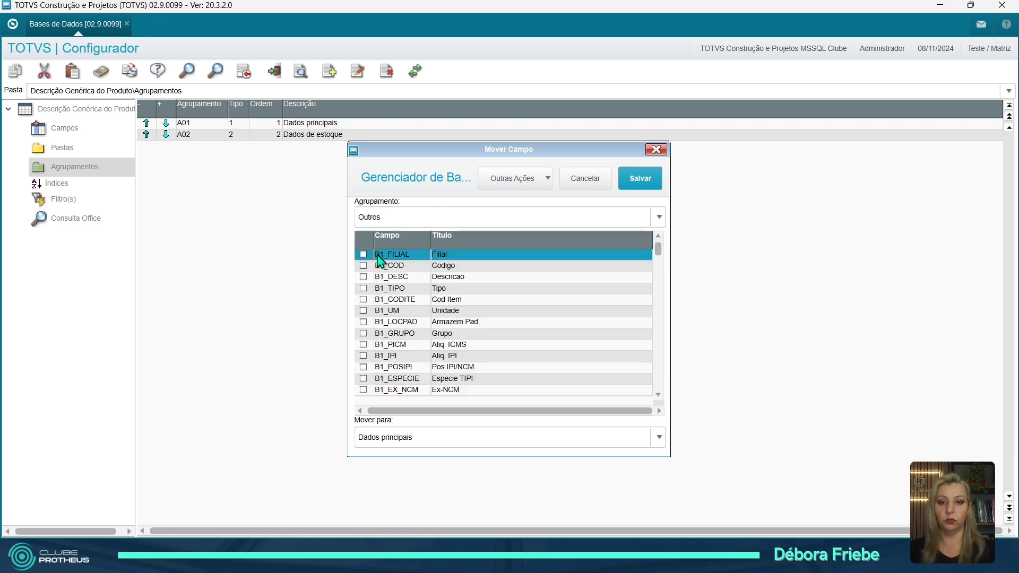
pyautogui.click(416, 441)
pyautogui.click(416, 441)
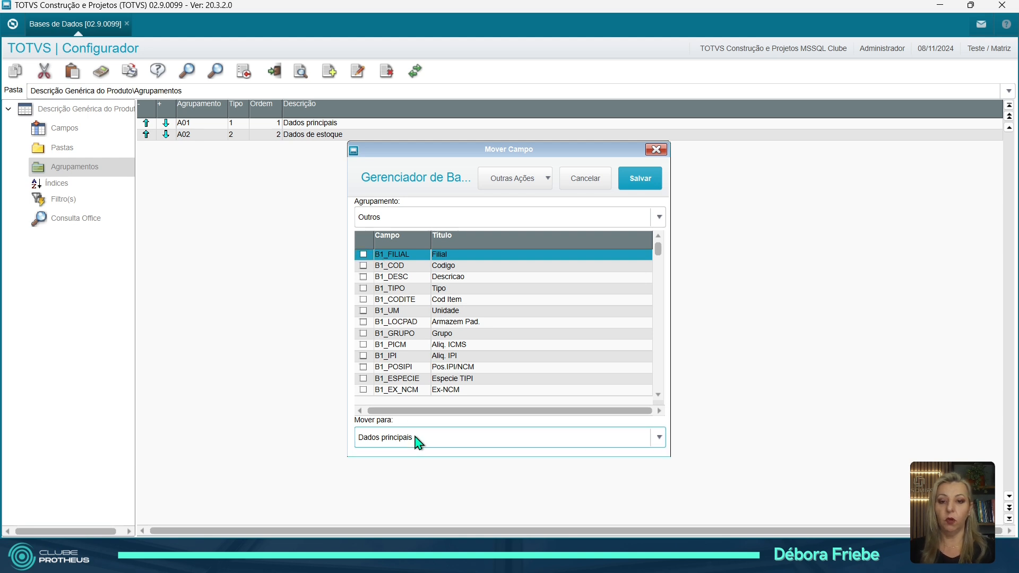
pyautogui.click(401, 439)
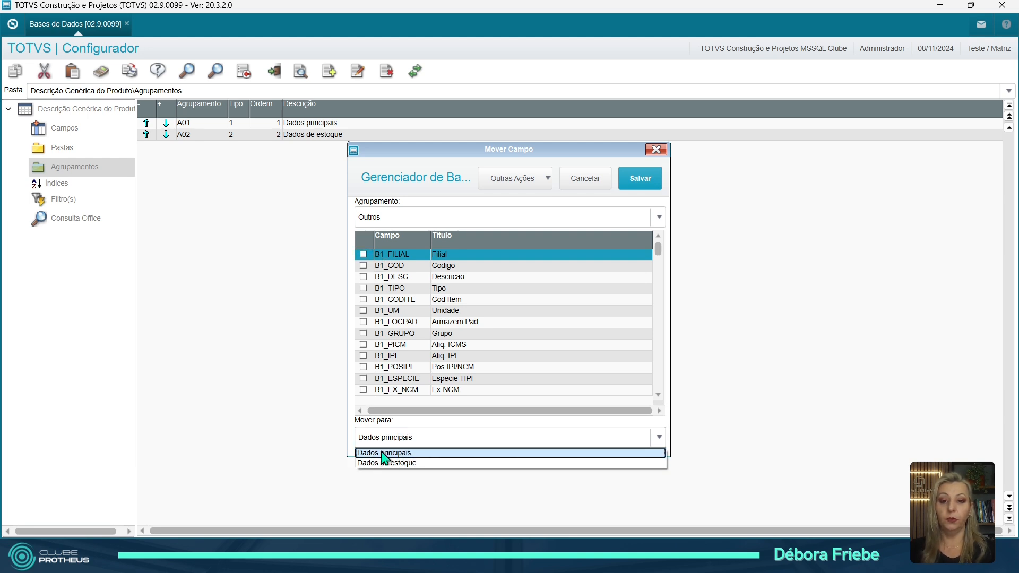
pyautogui.click(412, 439)
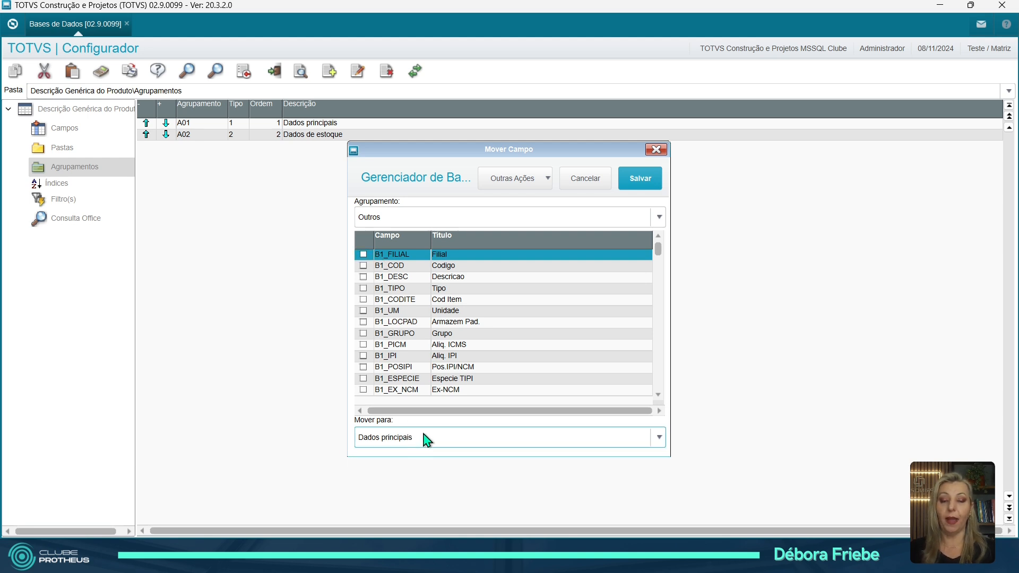
# Mark B1_COD, B1_DESC, B1_TIPO, B1_UM, B1_LOCPAD, B1_GRUPO and B1_PESO and save their move to Dados principais
pyautogui.doubleClick(450, 266)
pyautogui.doubleClick(464, 277)
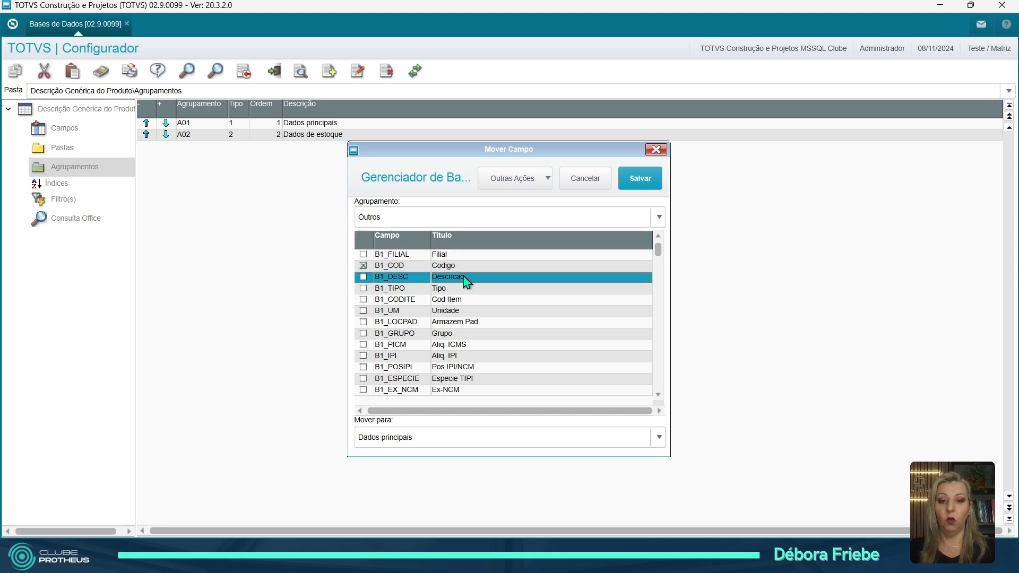
pyautogui.doubleClick(460, 289)
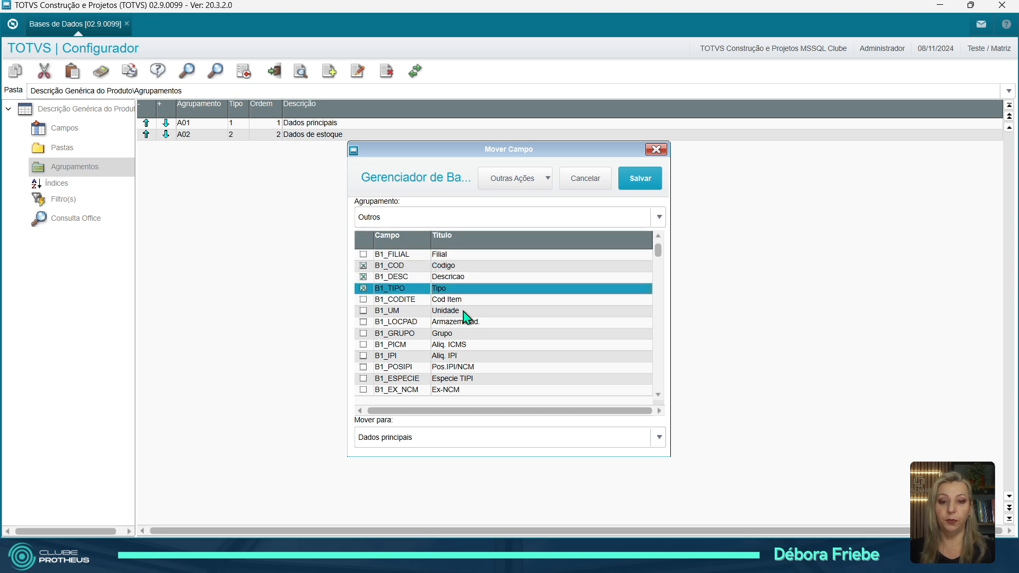
pyautogui.doubleClick(465, 311)
pyautogui.doubleClick(489, 323)
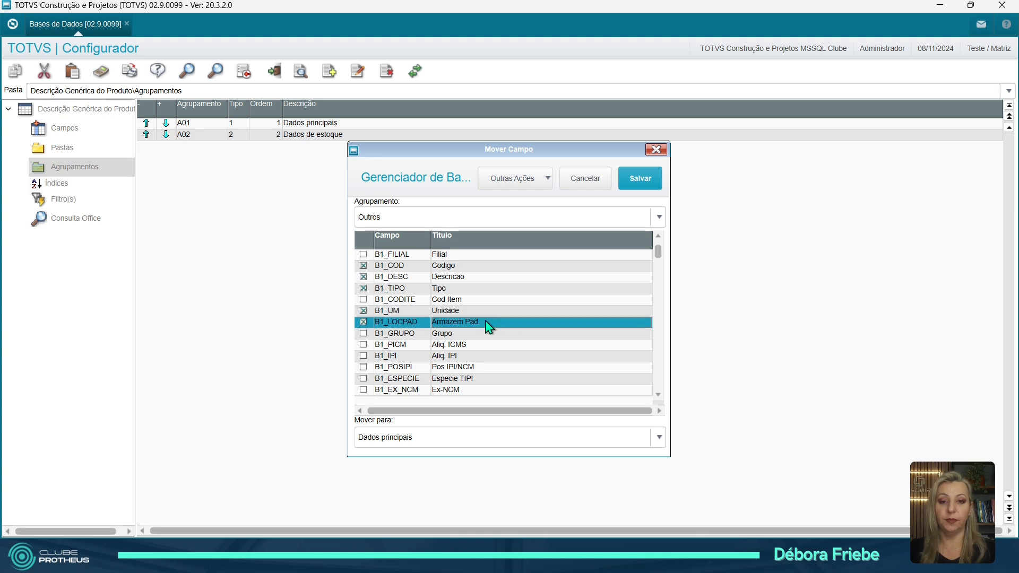
pyautogui.doubleClick(466, 335)
pyautogui.click(532, 357)
pyautogui.scroll(-10, 533, 363)
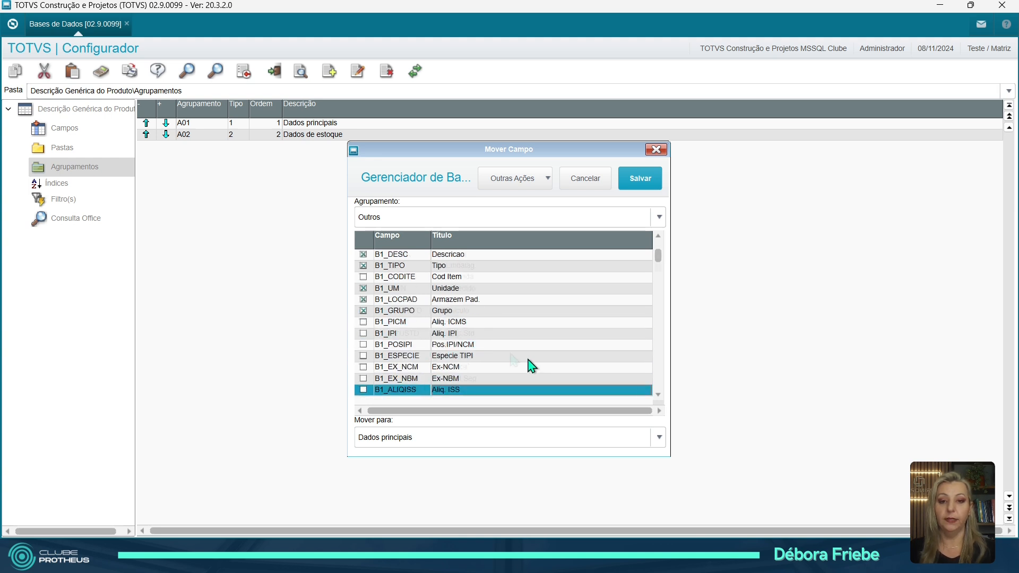
pyautogui.doubleClick(466, 357)
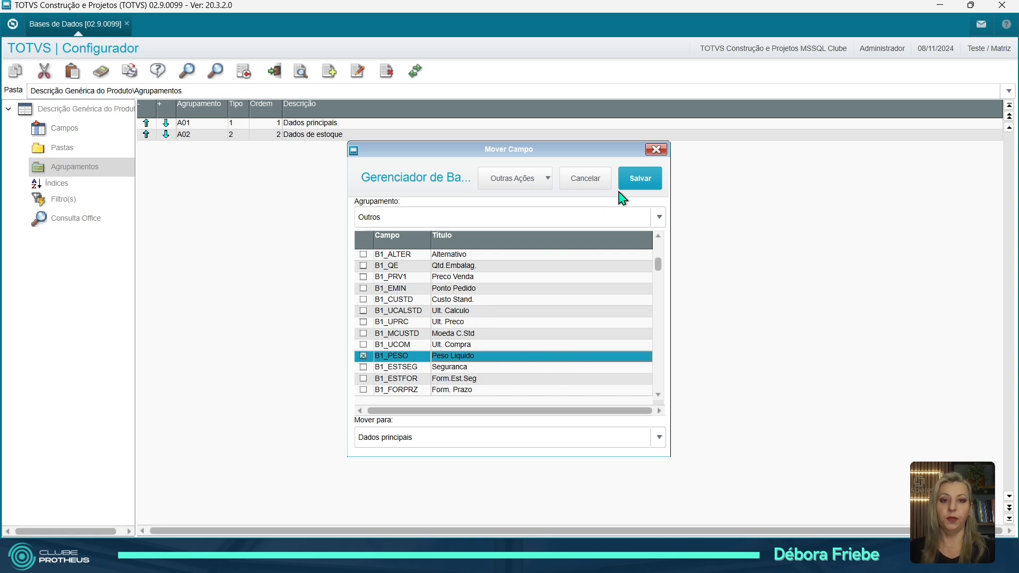
pyautogui.click(631, 181)
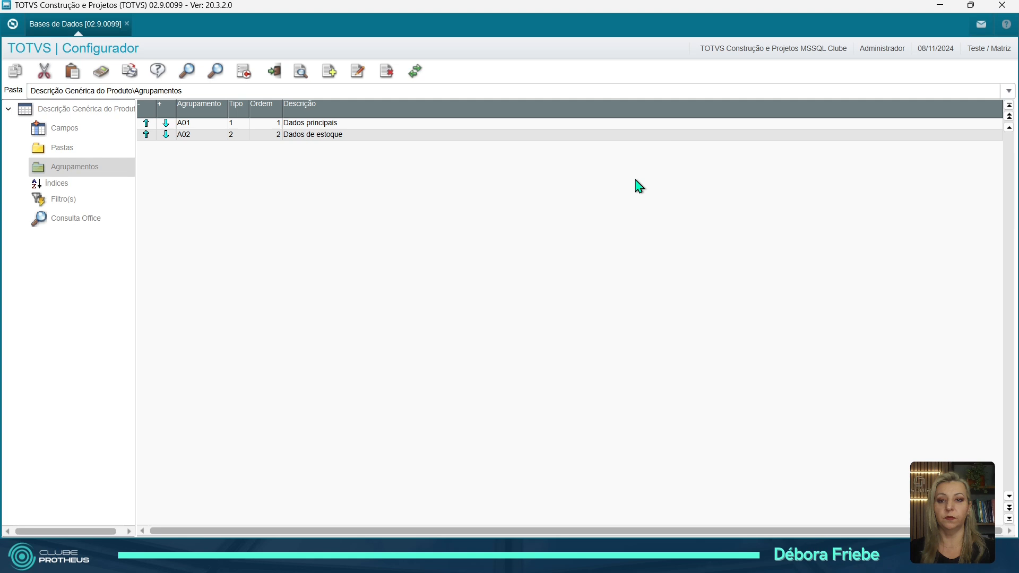
# Set up another field move from the Outros grouping to Dados de estoque
pyautogui.click(415, 77)
pyautogui.click(398, 218)
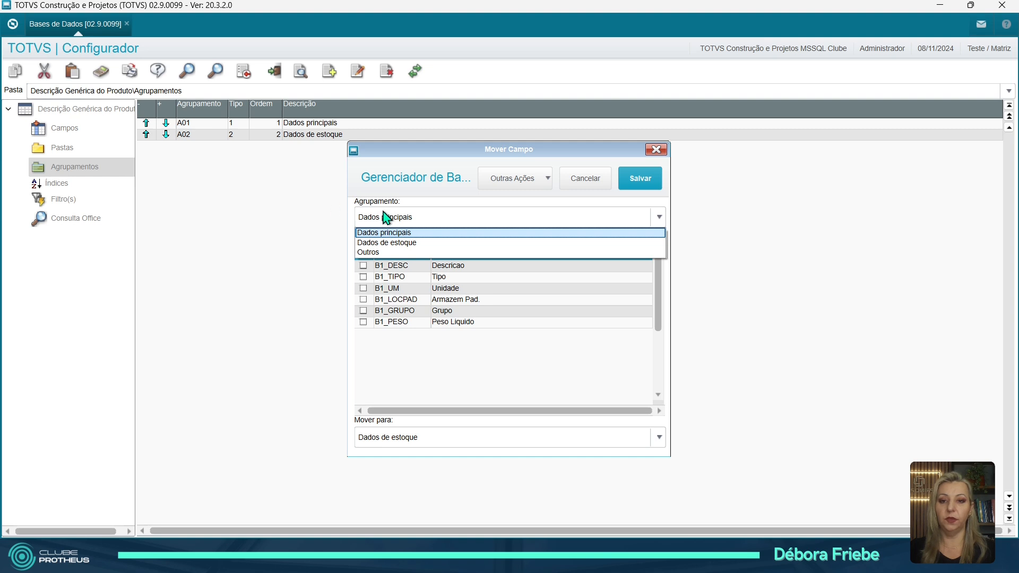
pyautogui.click(377, 252)
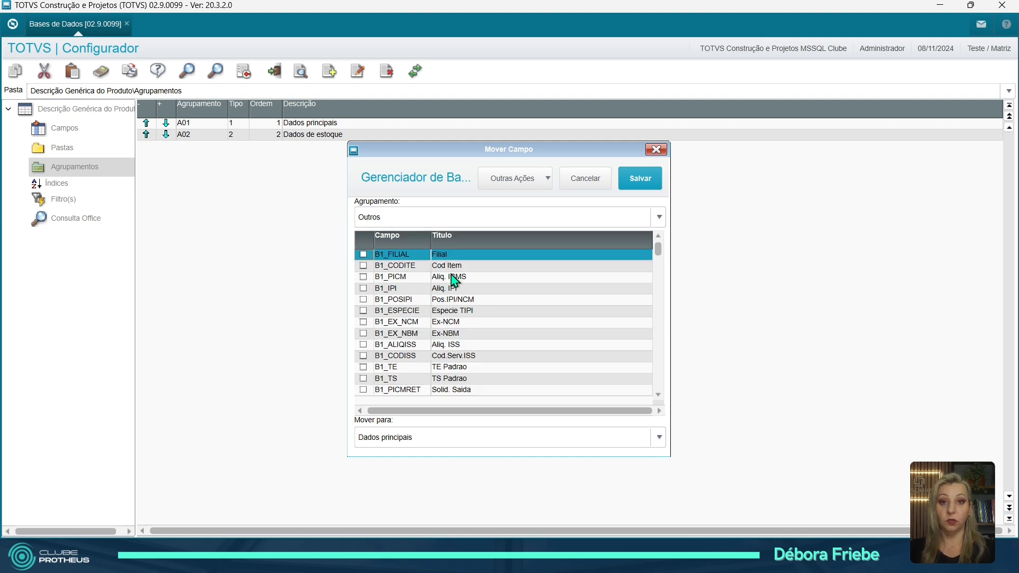
pyautogui.click(401, 444)
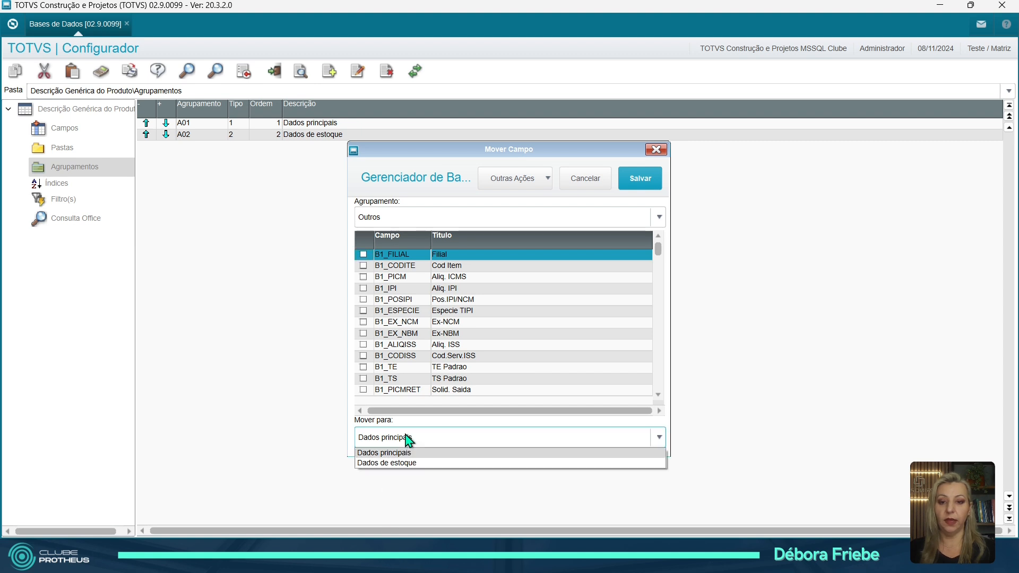
pyautogui.click(371, 463)
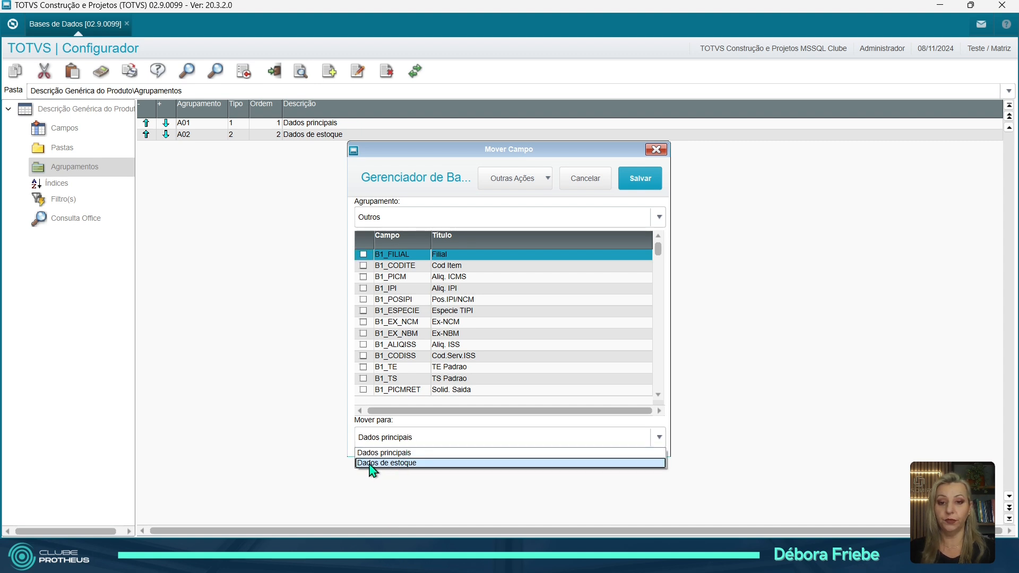
# Mark the fields B1_ALTER, B1_QE and B1_EMIN for the move to Dados de estoque, leaving B1_CUSTD unmarked
pyautogui.click(466, 355)
pyautogui.press('Down')
pyautogui.press('Down')
pyautogui.press('Down')
pyautogui.press('Down')
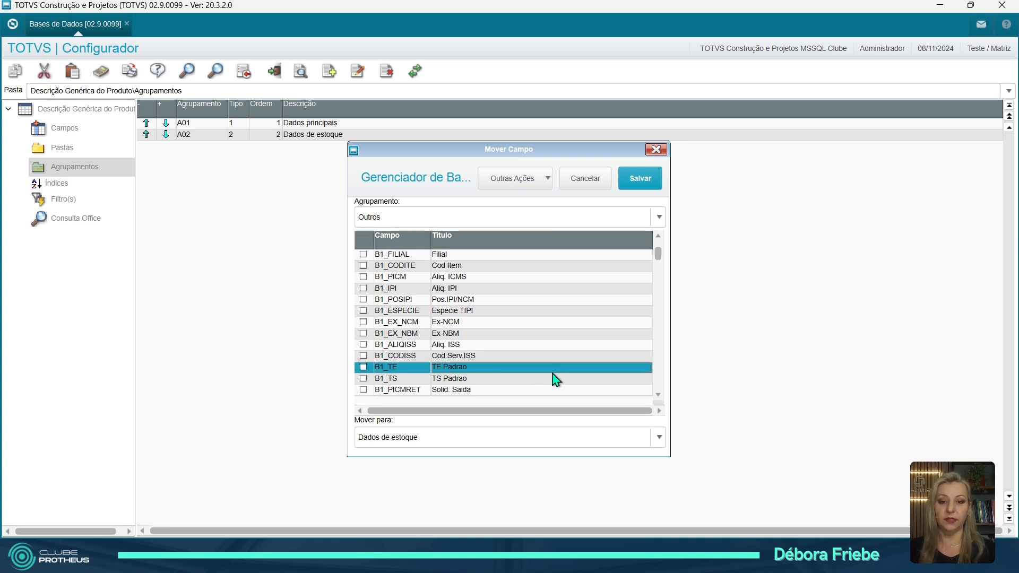
pyautogui.press('Down')
pyautogui.press('Down')
pyautogui.press('Down')
pyautogui.press('Down')
pyautogui.press('Down')
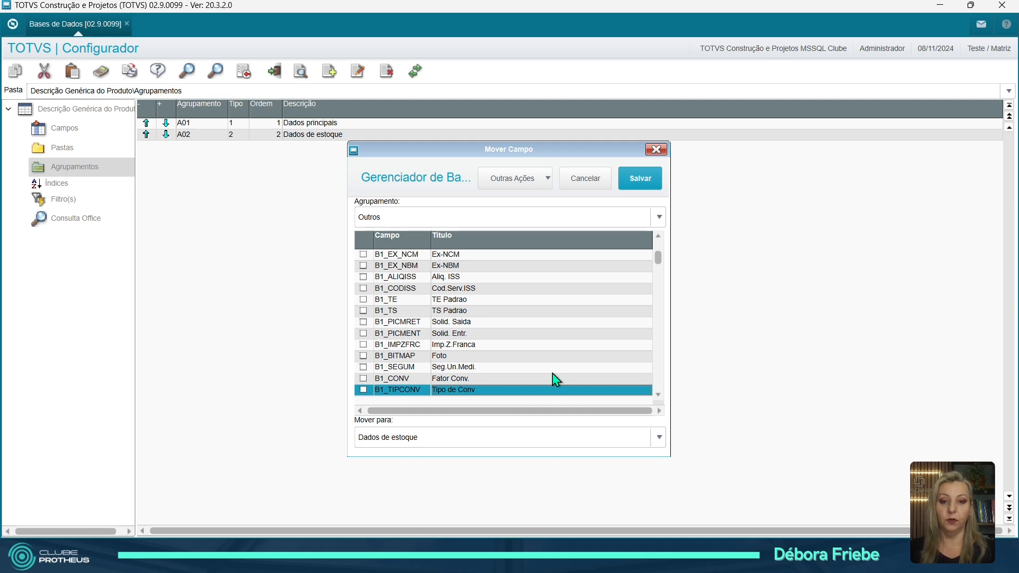
pyautogui.press('pagedown')
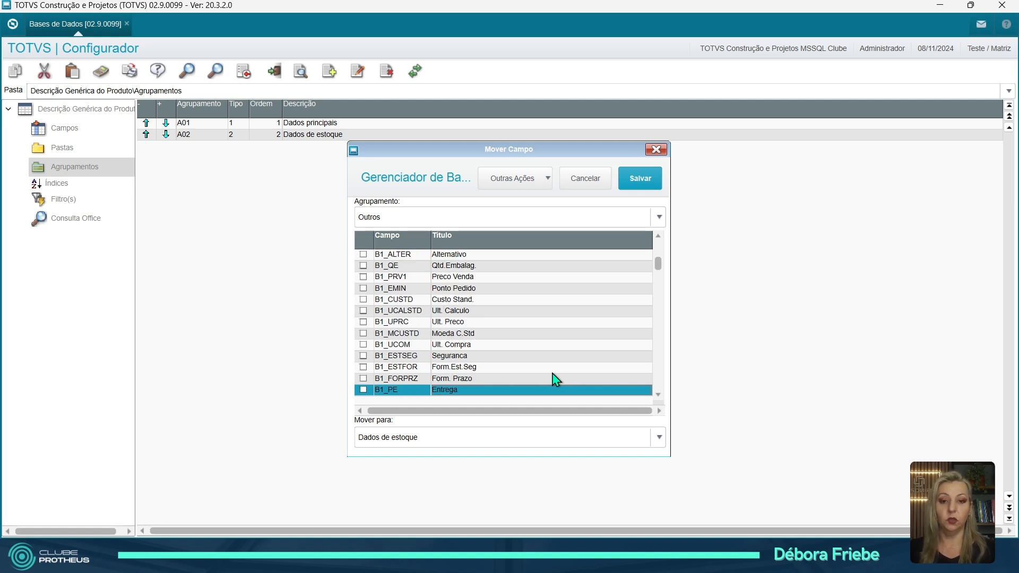
pyautogui.press('Up')
pyautogui.press('Up')
pyautogui.press('Up')
pyautogui.press('Up')
pyautogui.press('Up')
pyautogui.press('Up')
pyautogui.press('Up')
pyautogui.press('Up')
pyautogui.press('Up')
pyautogui.press('Up')
pyautogui.press('Up')
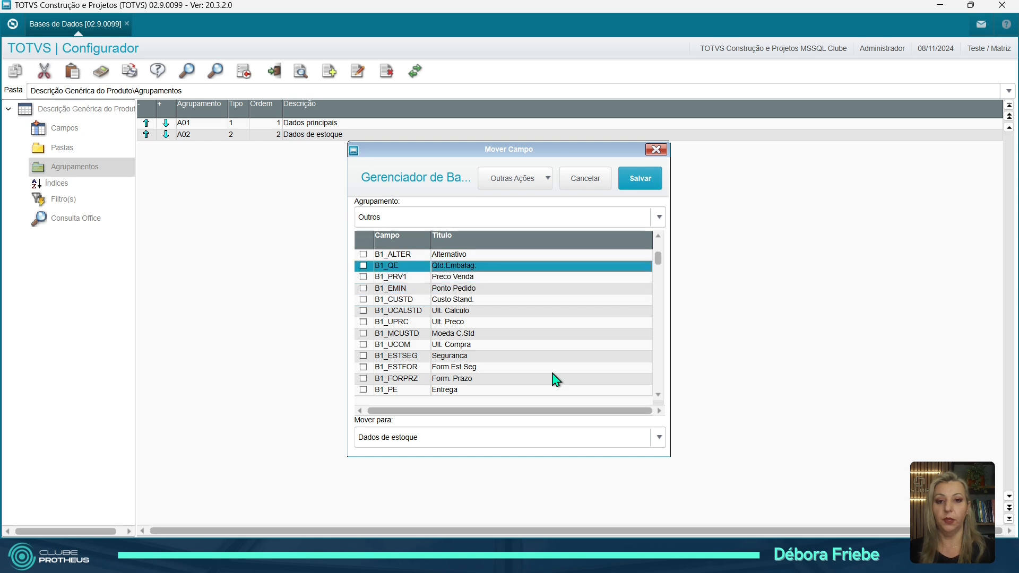
pyautogui.press('Up')
pyautogui.press('space')
pyautogui.press('Down')
pyautogui.press('Down')
pyautogui.press('Down')
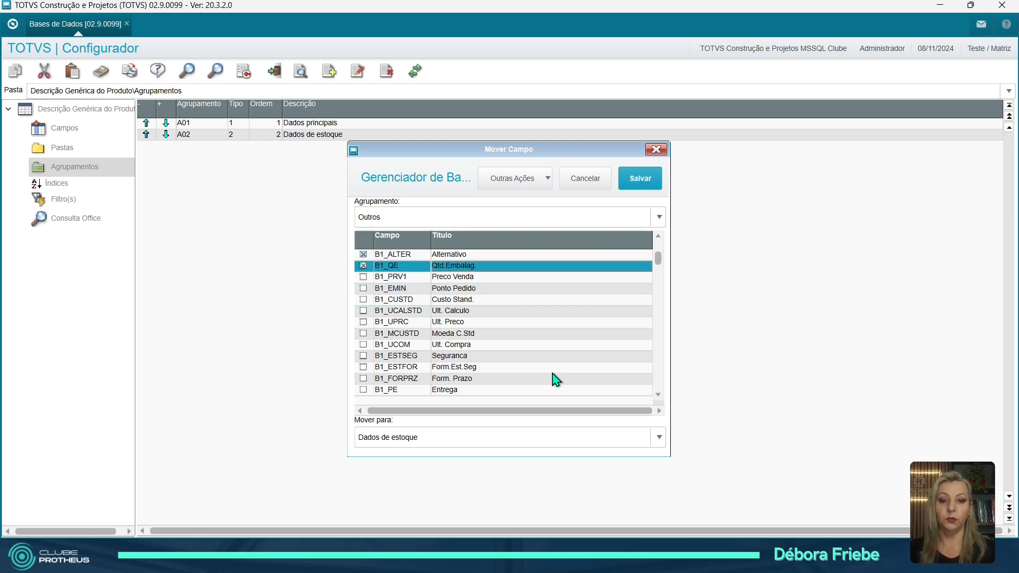
pyautogui.press('Down')
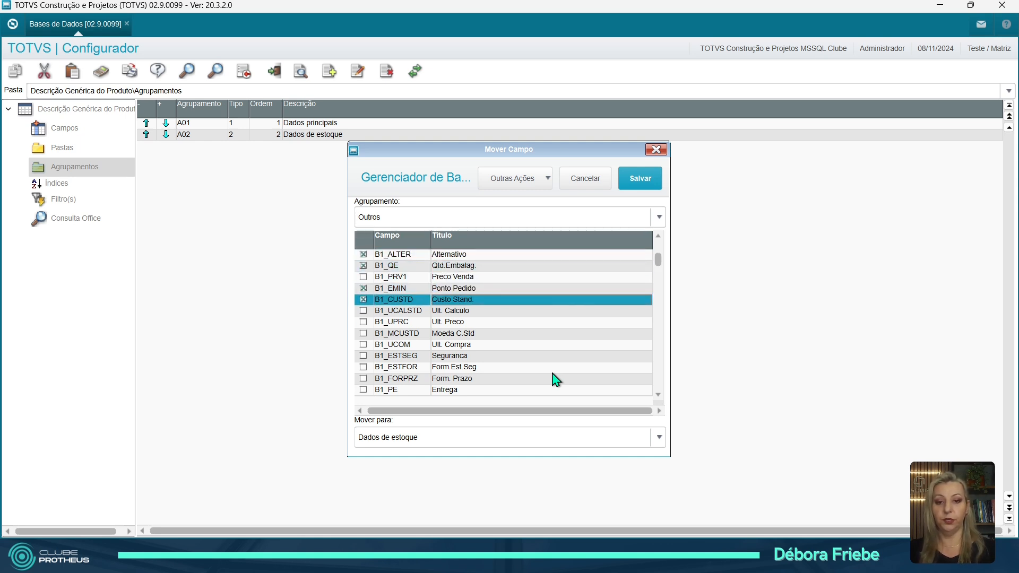
pyautogui.press('space')
# Mark the fields B1_MCUSTD, B1_ESTSEG, B1_ESTFOR and B1_FORPRZ for the move to Dados de estoque
pyautogui.press('Down')
pyautogui.press('Down')
pyautogui.press('Down')
pyautogui.press('space')
pyautogui.press('Down')
pyautogui.press('Down')
pyautogui.press('space')
pyautogui.press('Down')
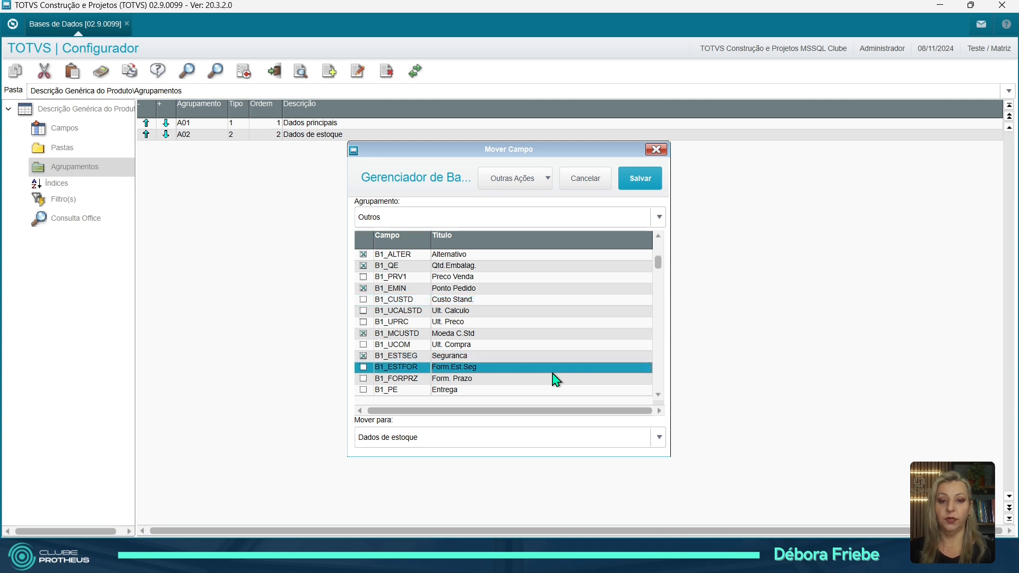
pyautogui.press('Down')
pyautogui.press('Down')
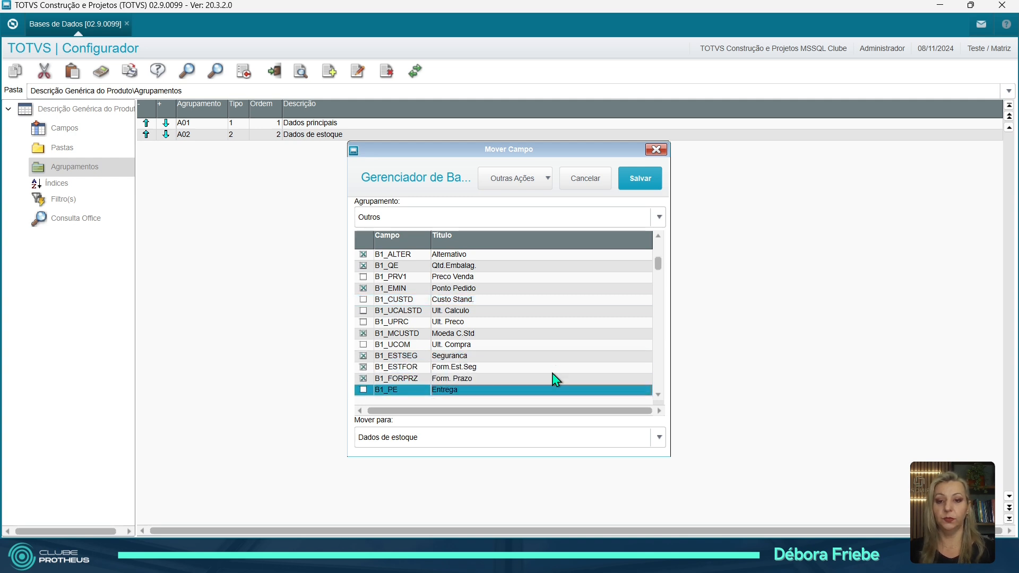
# Mark the fields B1_PE, B1_TIPE, B1_LE and B1_LM for the move to Dados de estoque
pyautogui.press('space')
pyautogui.press('Down')
pyautogui.press('space')
pyautogui.press('Down')
pyautogui.press('space')
pyautogui.press('Down')
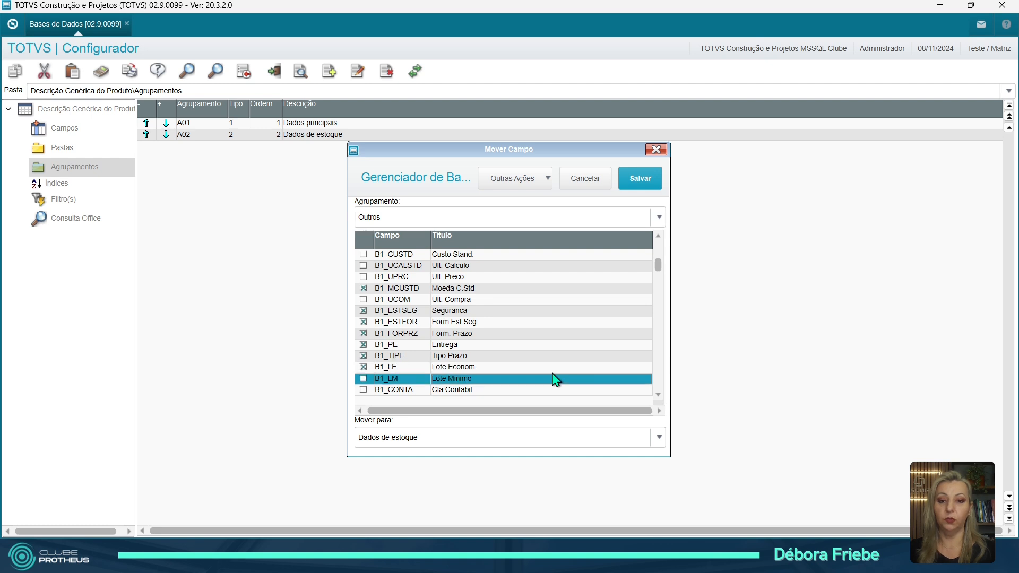
pyautogui.press('space')
pyautogui.press('Down')
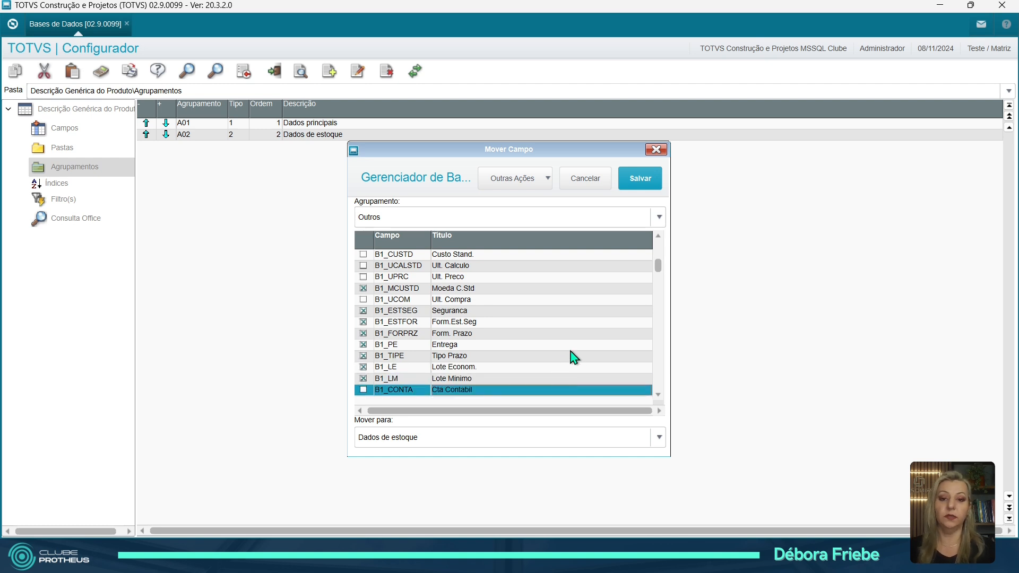
# Save the move of the marked fields to Dados de estoque and run the data dictionary update to completion
pyautogui.click(641, 181)
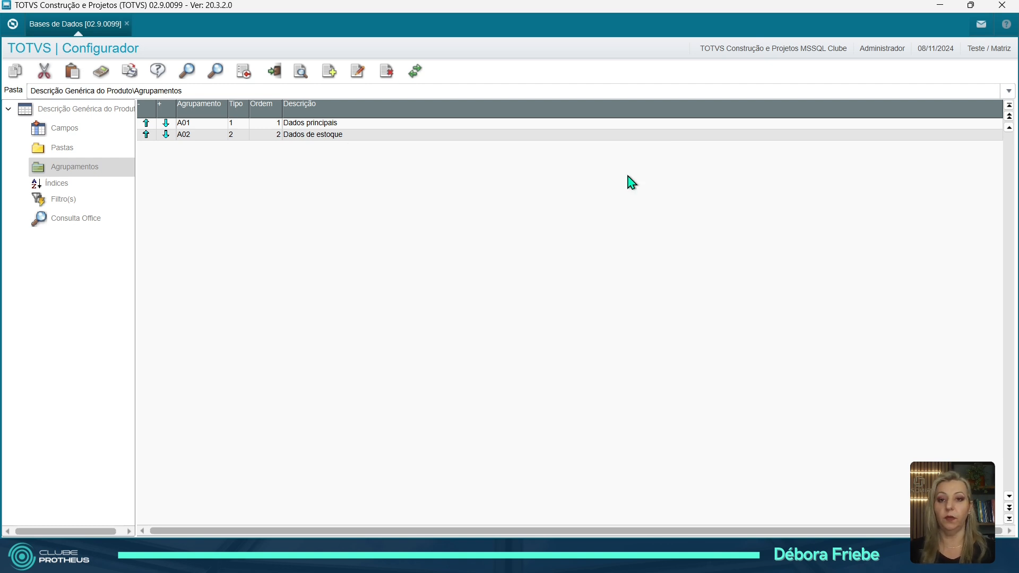
pyautogui.click(268, 75)
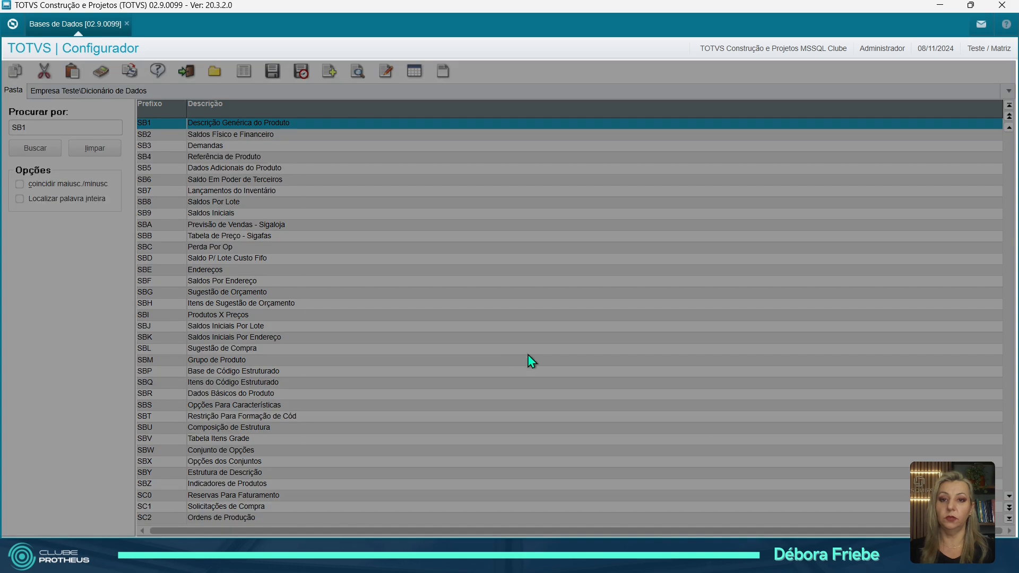
pyautogui.click(672, 434)
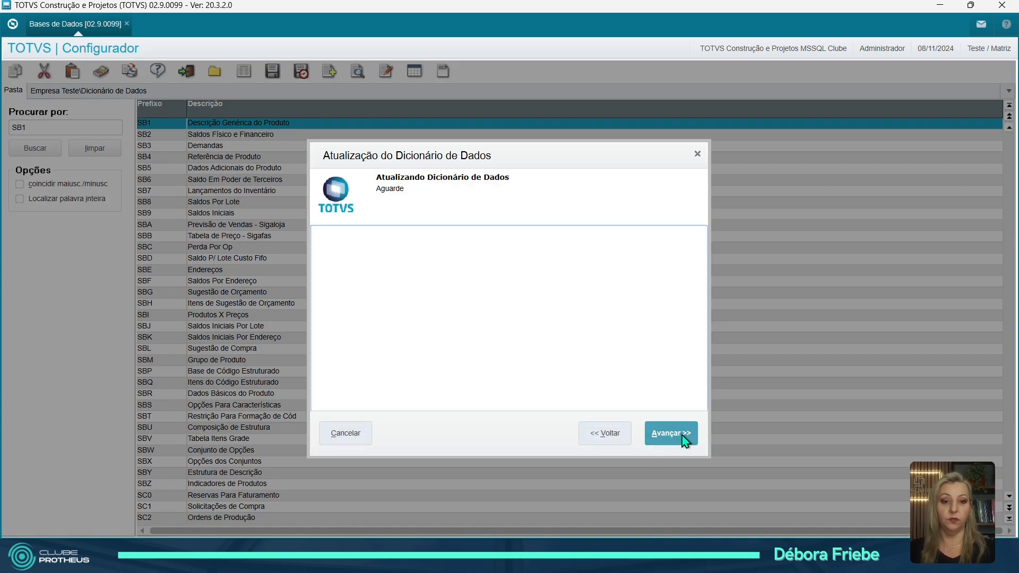
pyautogui.click(663, 437)
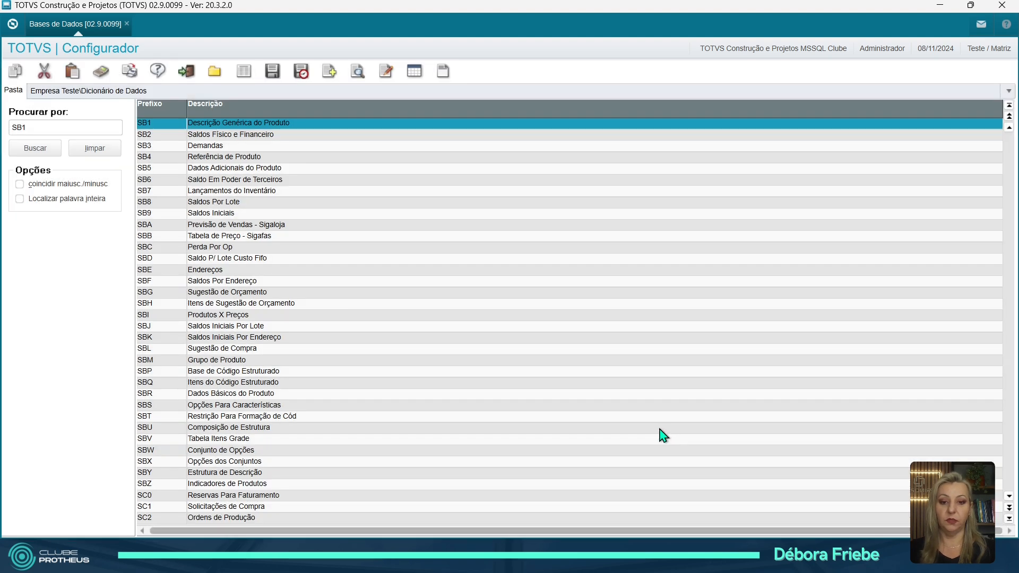
# Switch to the Compras module, close and reopen the Produtos routine, and open product MN0000 for viewing
pyautogui.moveTo(555, 561)
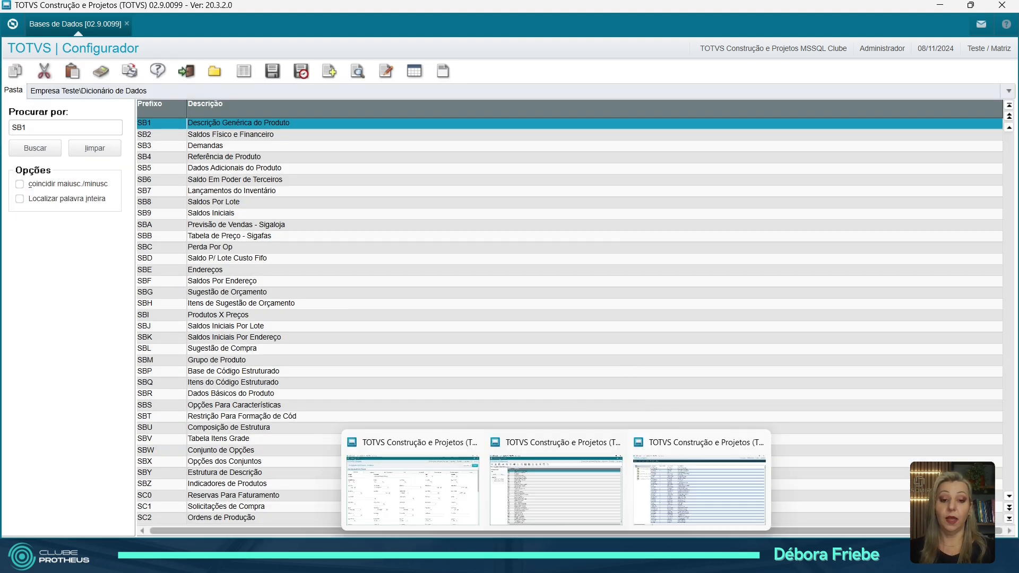
pyautogui.click(457, 497)
pyautogui.click(991, 83)
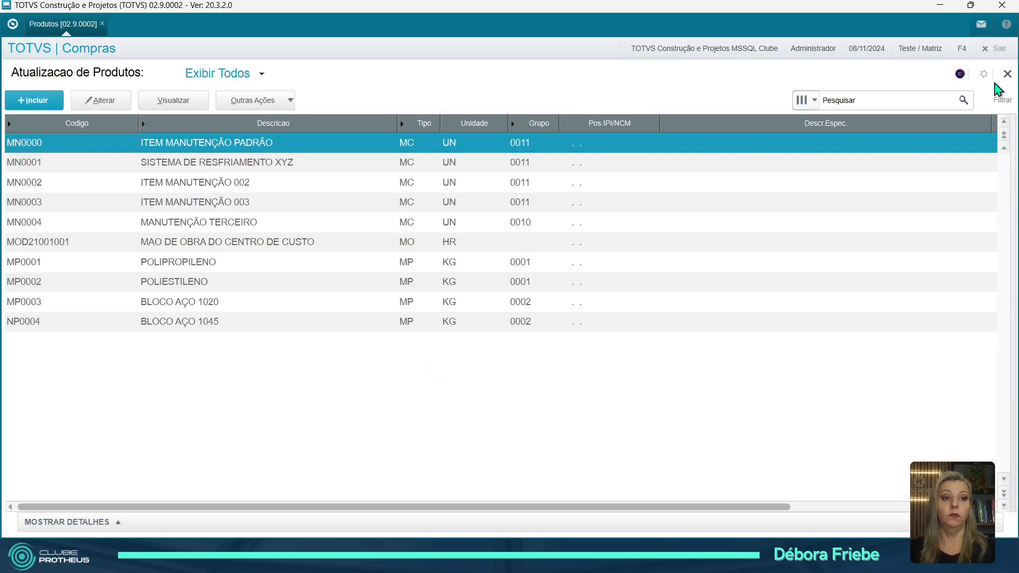
pyautogui.click(1007, 75)
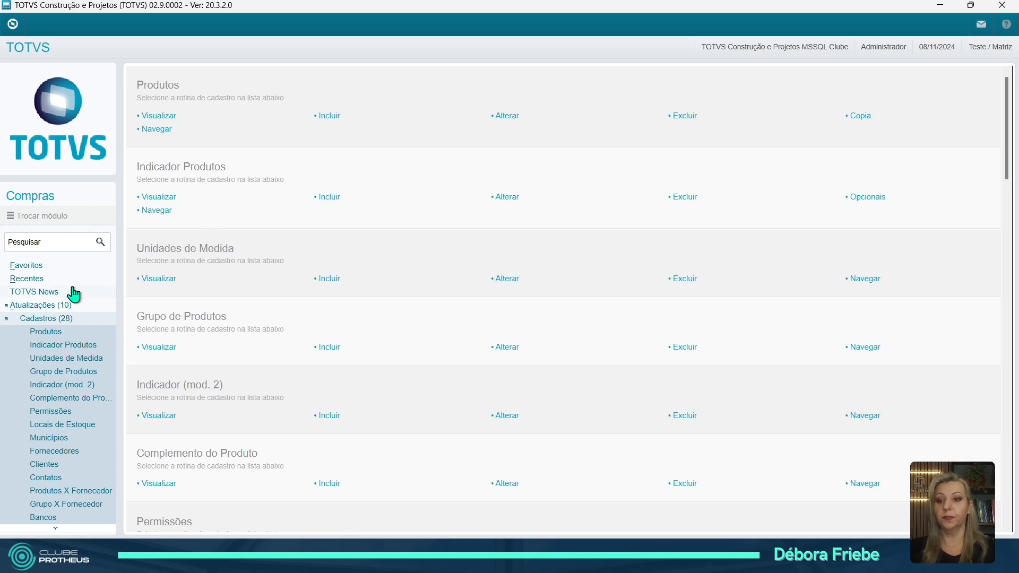
pyautogui.click(57, 332)
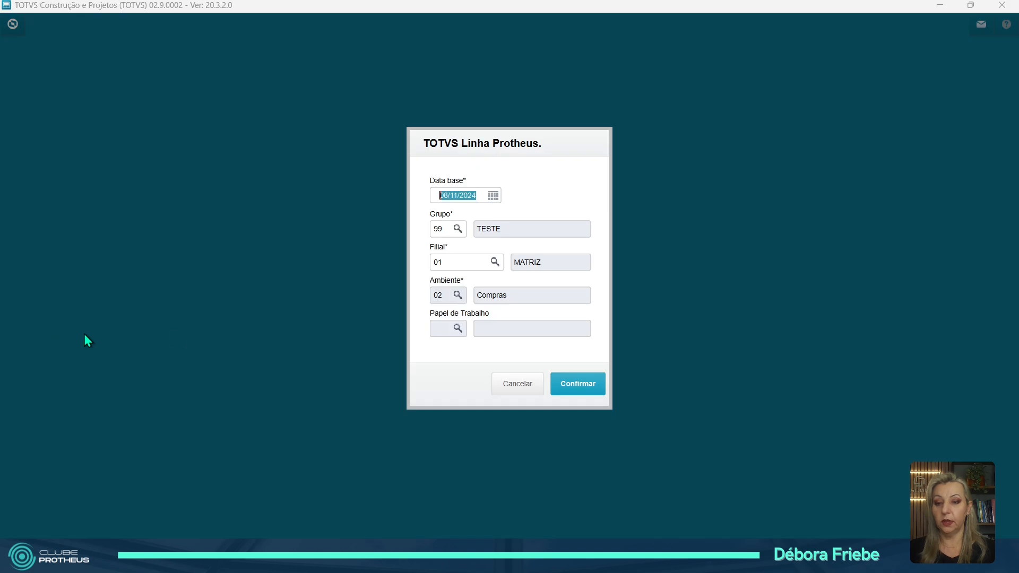
pyautogui.click(574, 390)
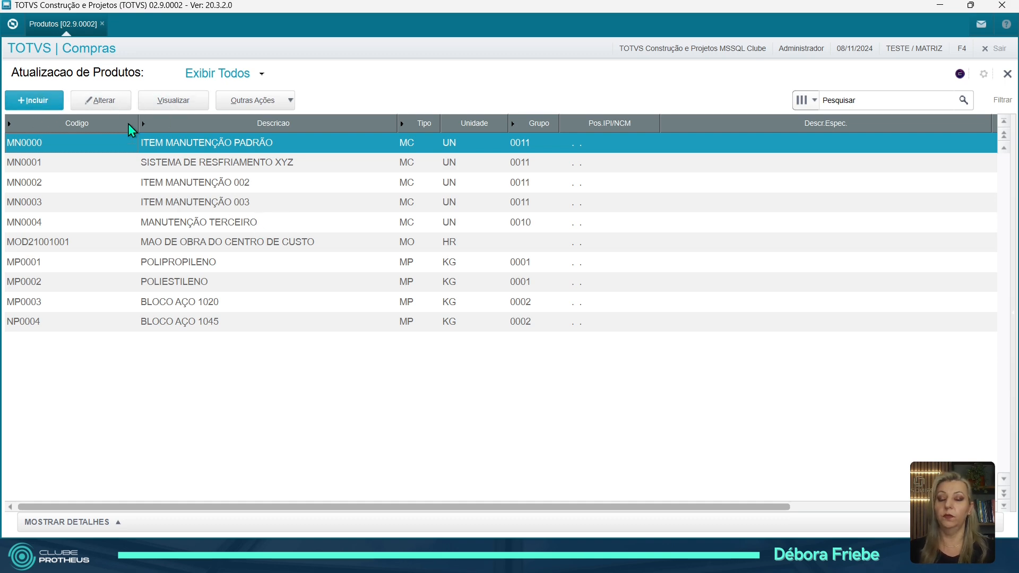
pyautogui.doubleClick(112, 139)
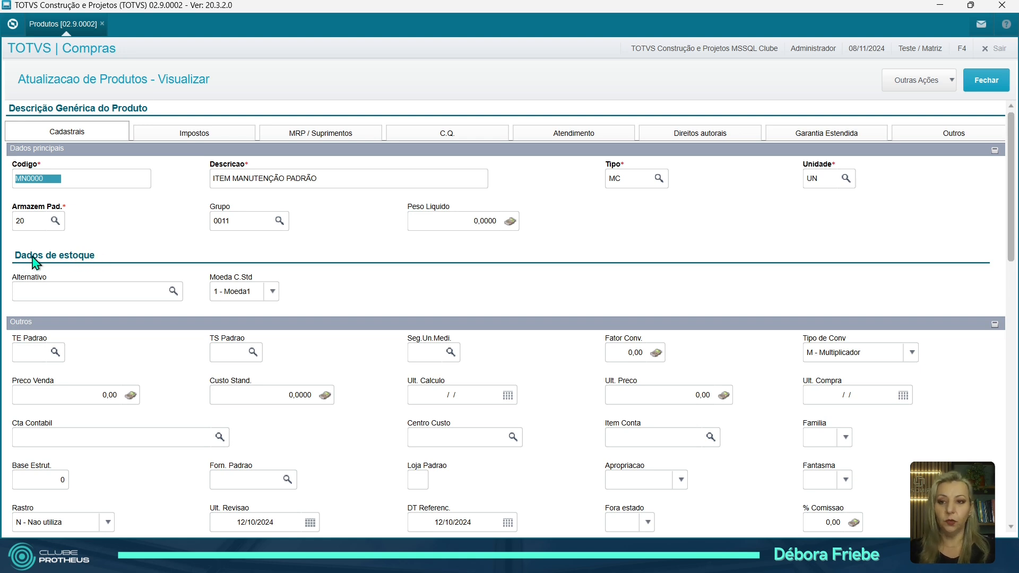
# Collapse the Dados principais and Outros panels on the product's Cadastrais page, and expand both again
pyautogui.click(994, 151)
pyautogui.click(994, 235)
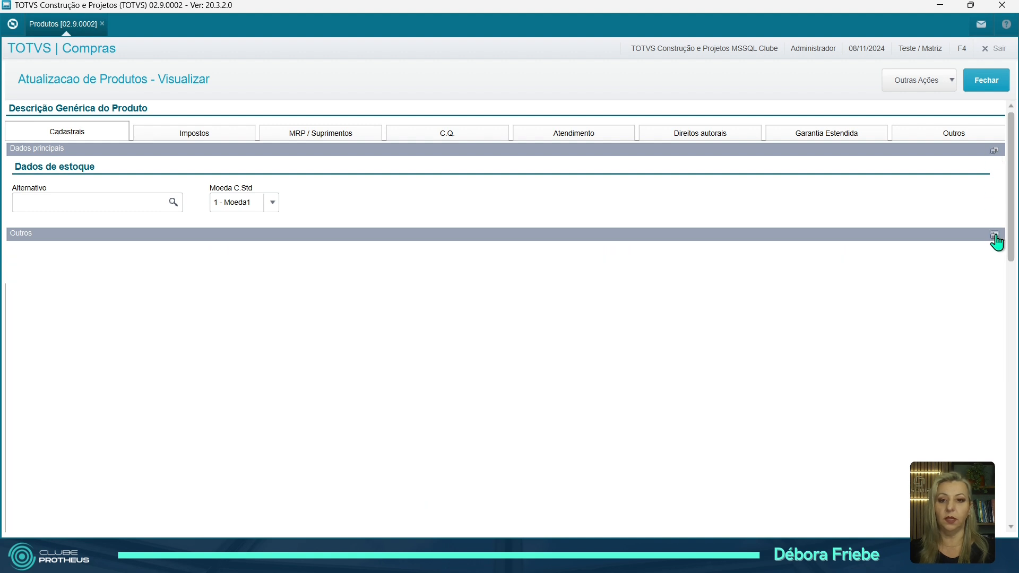
pyautogui.click(994, 150)
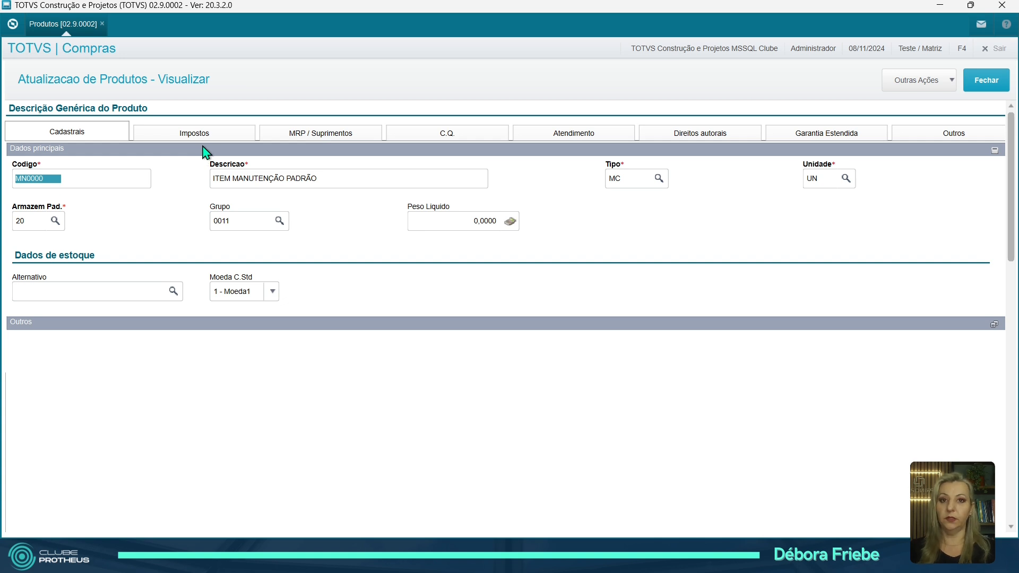
pyautogui.click(48, 184)
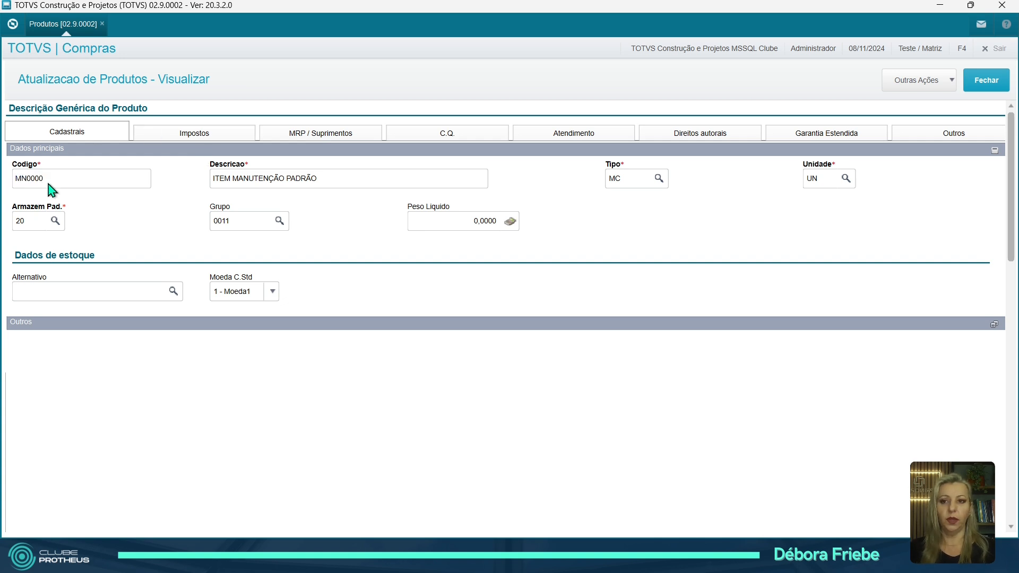
pyautogui.doubleClick(48, 183)
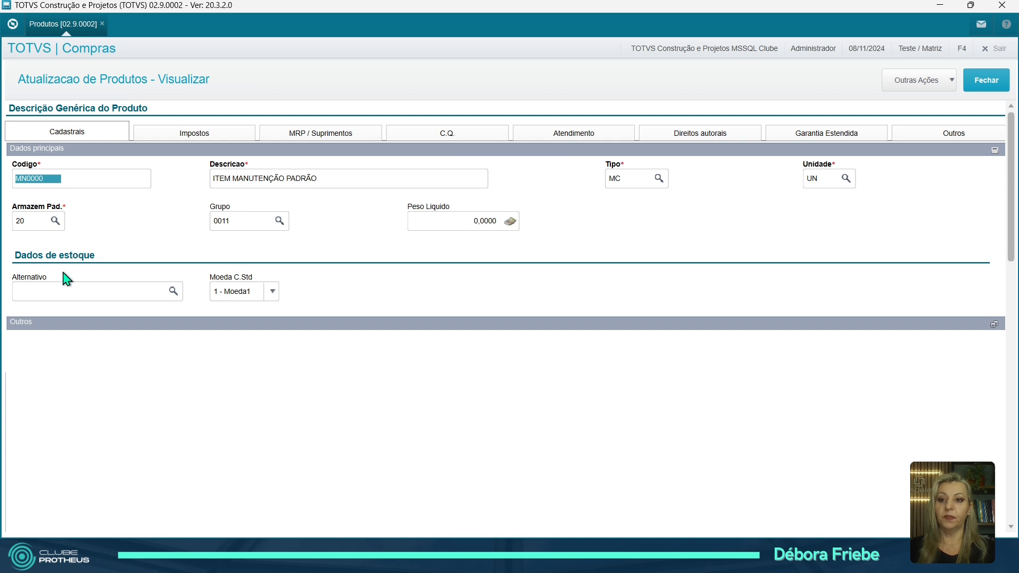
pyautogui.click(993, 324)
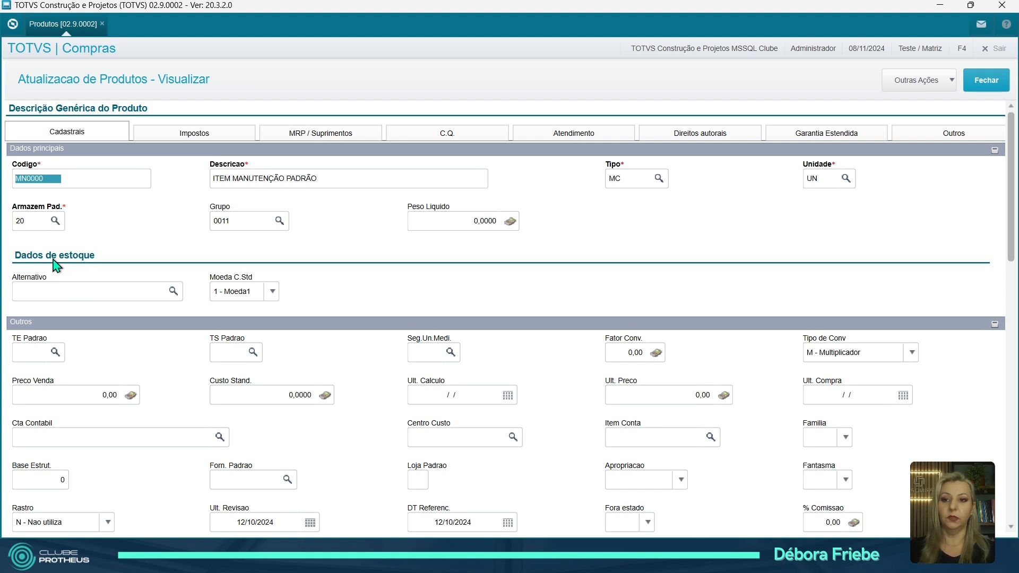
# Examine how the fields are grouped in MRP / Suprimentos, Impostos and the product's remaining folders, and return to Cadastrais
pyautogui.click(320, 137)
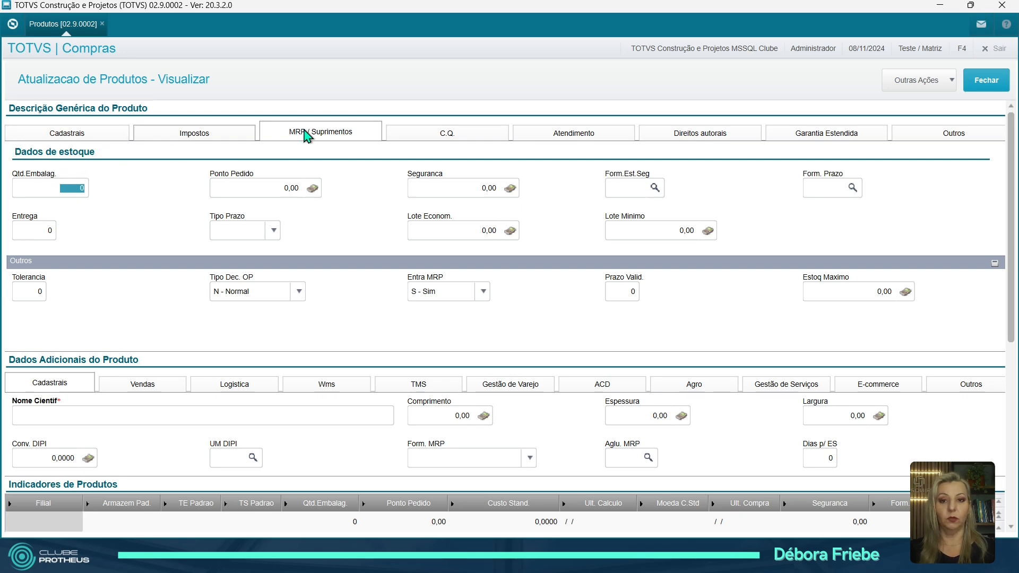
pyautogui.click(183, 133)
pyautogui.scroll(-3, 221, 154)
pyautogui.scroll(3, 610, 143)
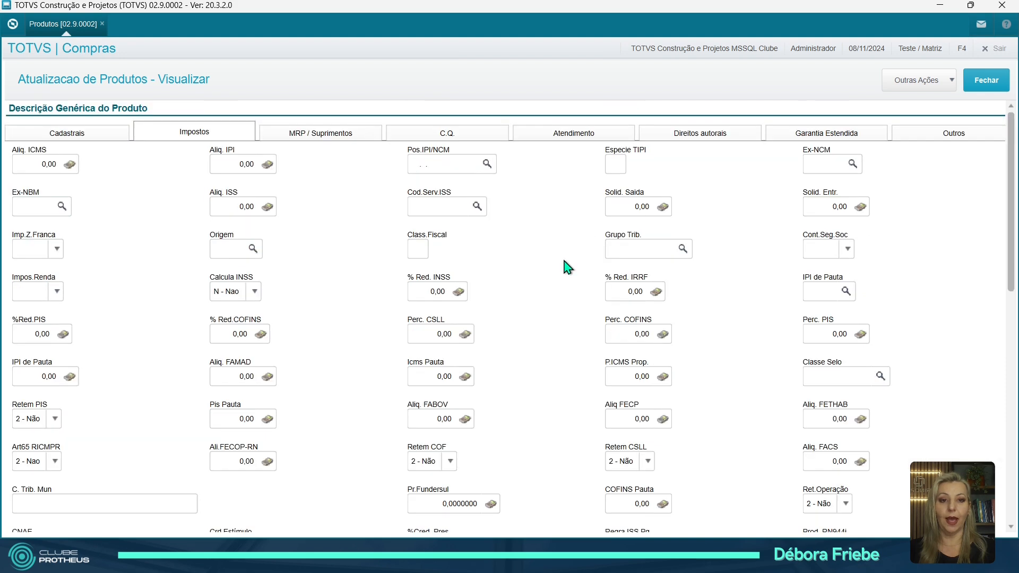
pyautogui.click(584, 137)
pyautogui.click(701, 136)
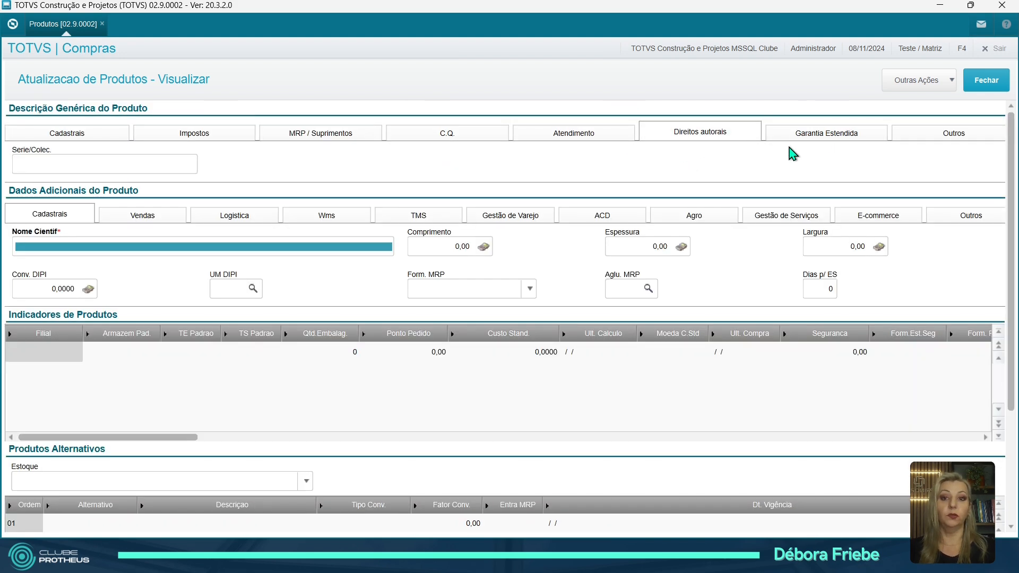
pyautogui.click(804, 134)
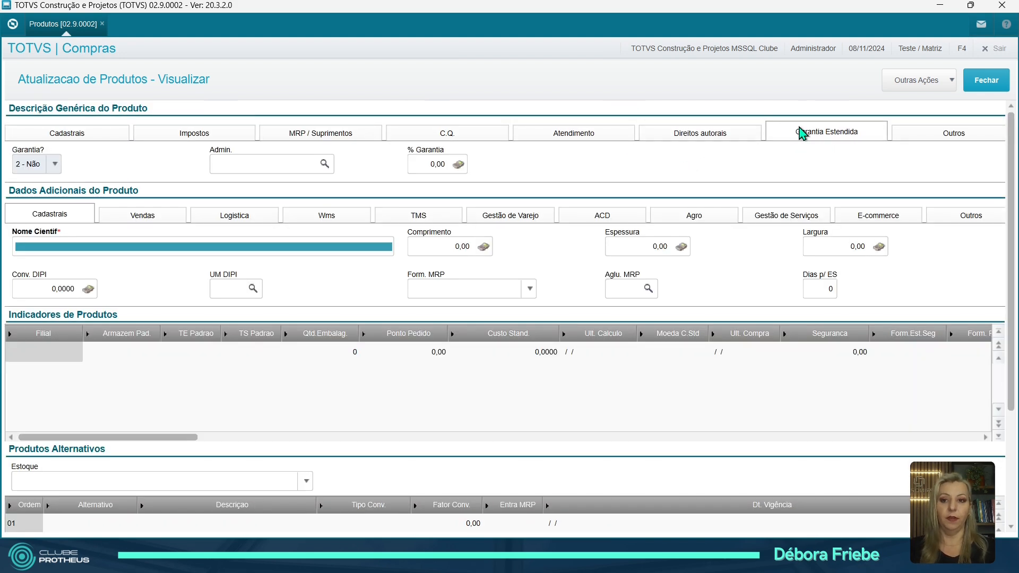
pyautogui.click(921, 134)
pyautogui.click(68, 132)
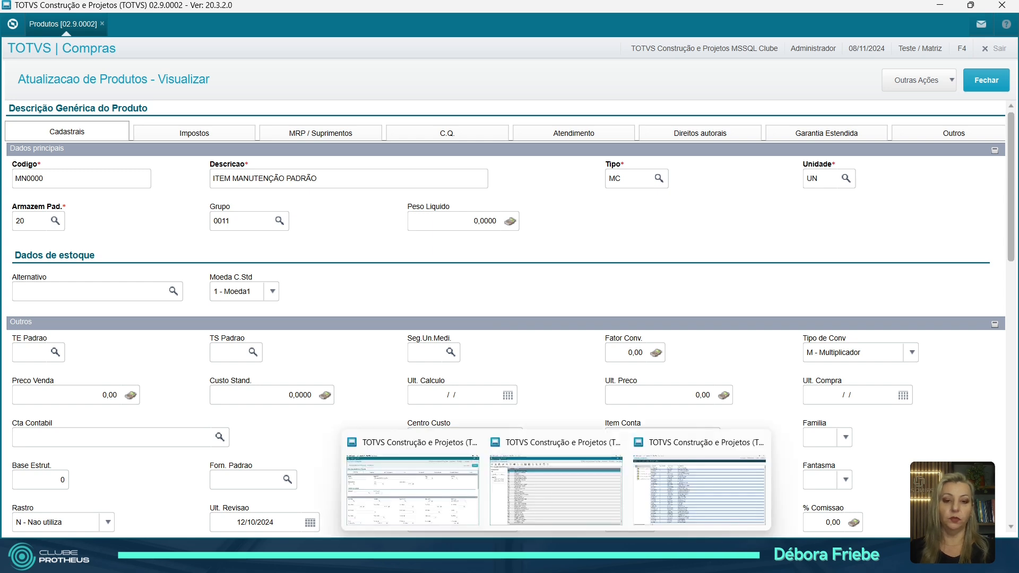
# Switch to the Configurador and set the type of the SB1 grouping Dados de estoque to 1 - Painel
pyautogui.click(555, 513)
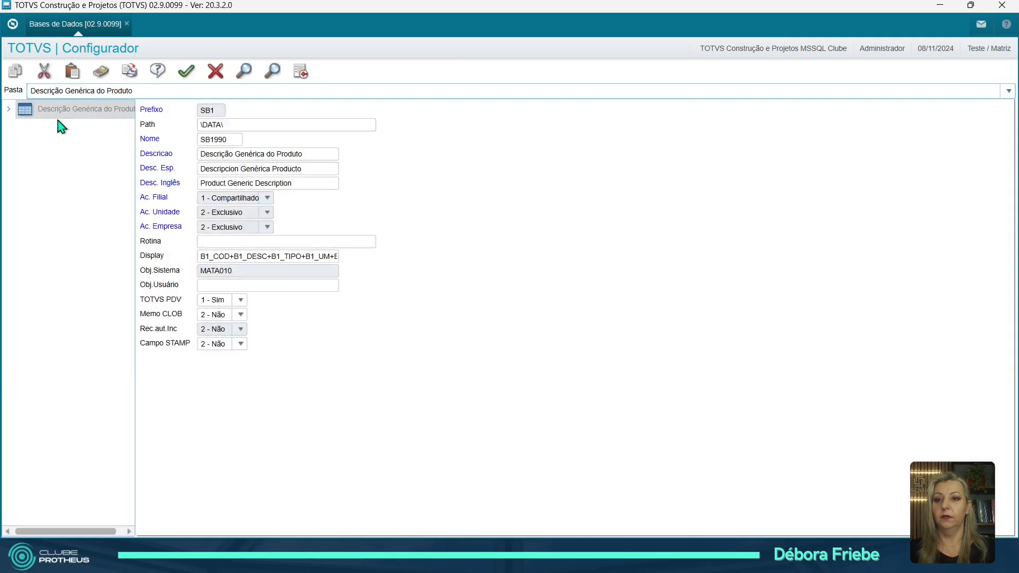
pyautogui.click(9, 110)
pyautogui.click(9, 110)
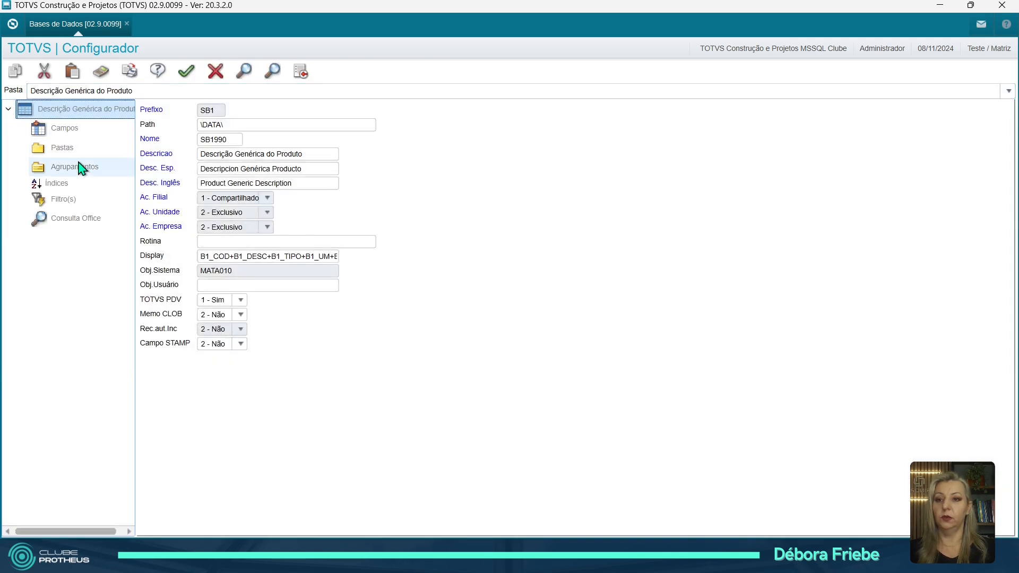
pyautogui.click(80, 166)
pyautogui.click(317, 136)
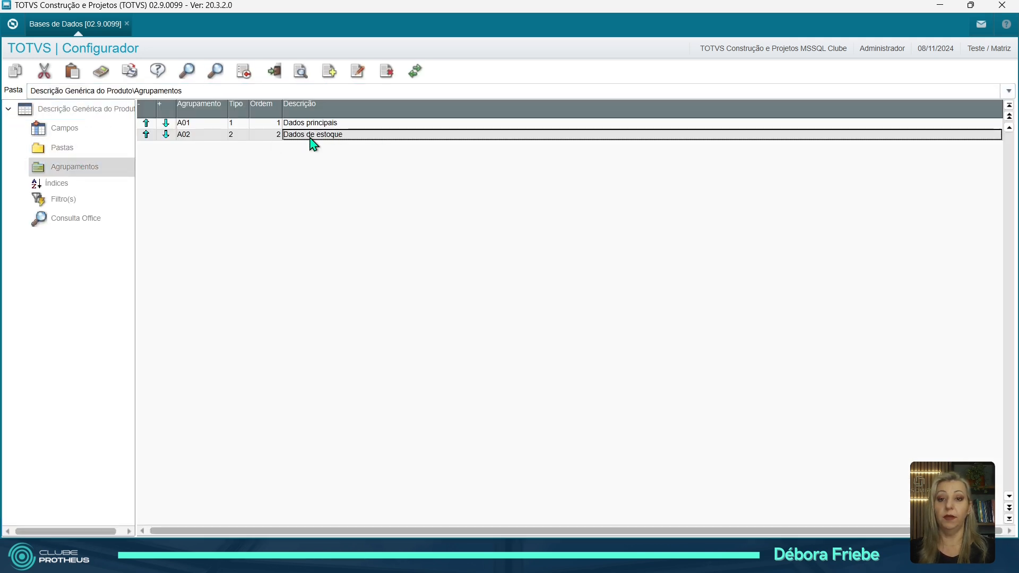
pyautogui.click(357, 72)
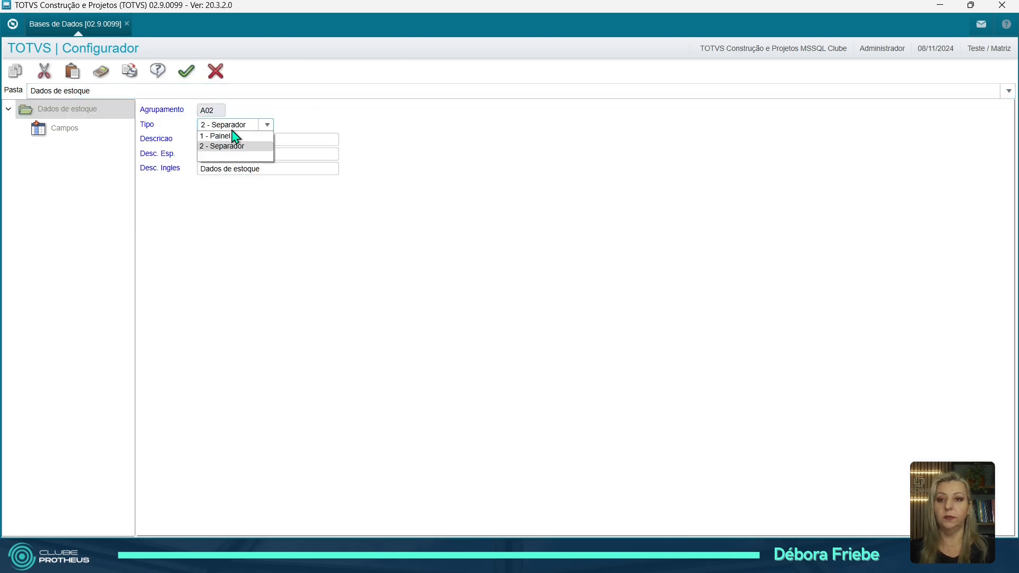
pyautogui.click(229, 135)
pyautogui.click(185, 72)
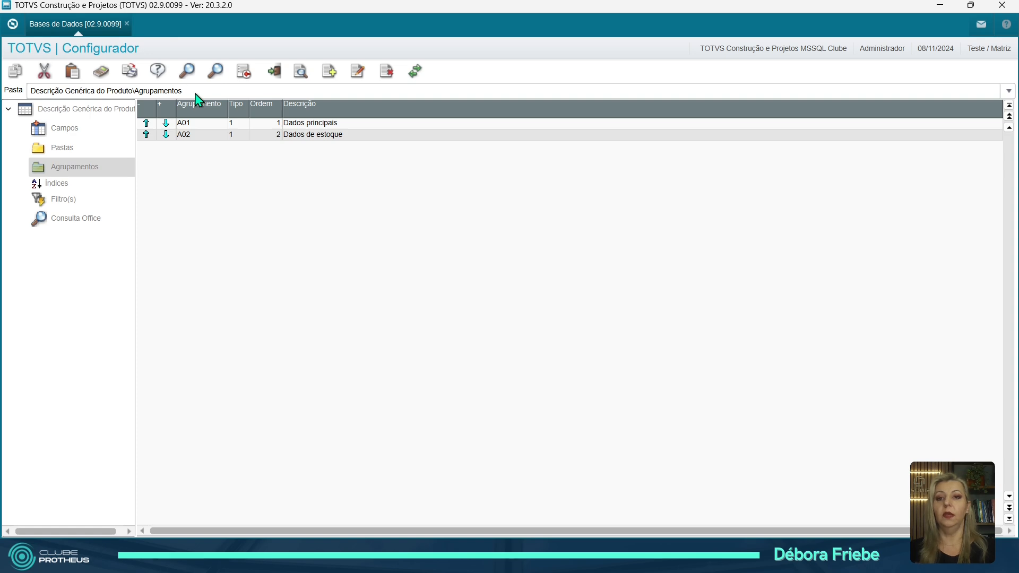
# Leave the SB1 table editor and run the data dictionary update to apply the grouping type change
pyautogui.click(274, 72)
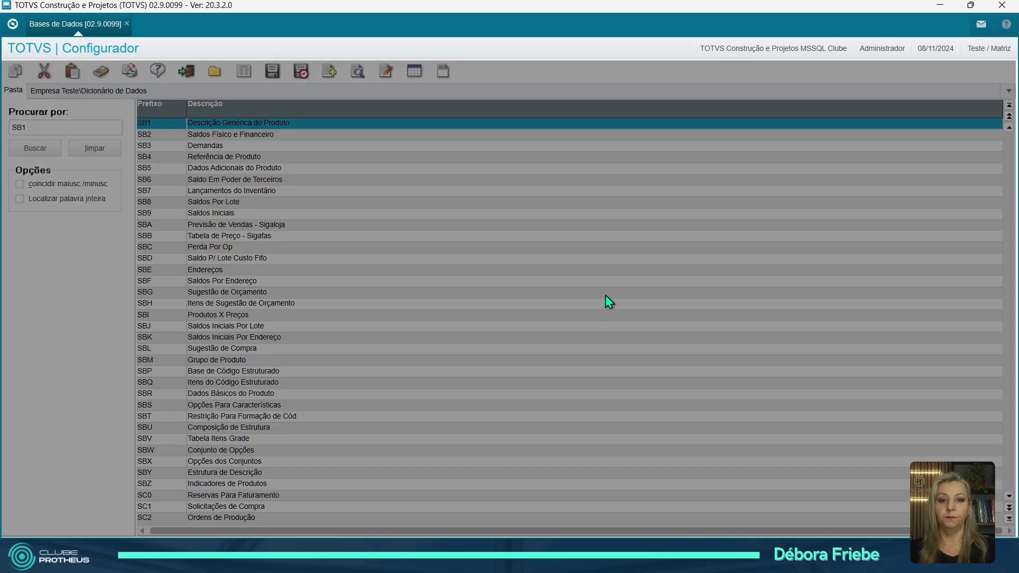
pyautogui.click(688, 436)
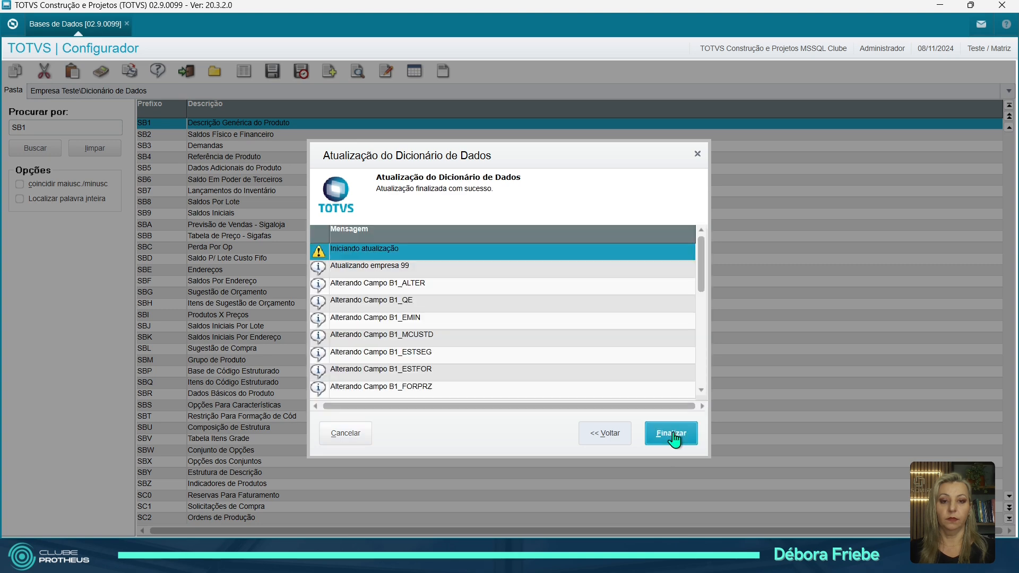
pyautogui.click(672, 435)
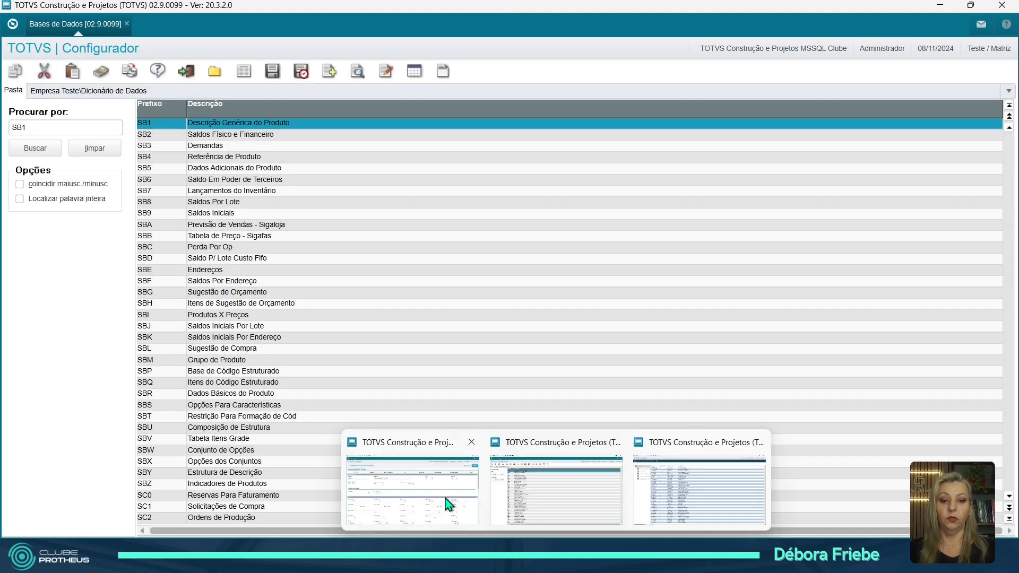
# Switch back to Compras, reload the Produtos routine, and view product MN0000 with the updated form
pyautogui.click(447, 505)
pyautogui.click(1003, 79)
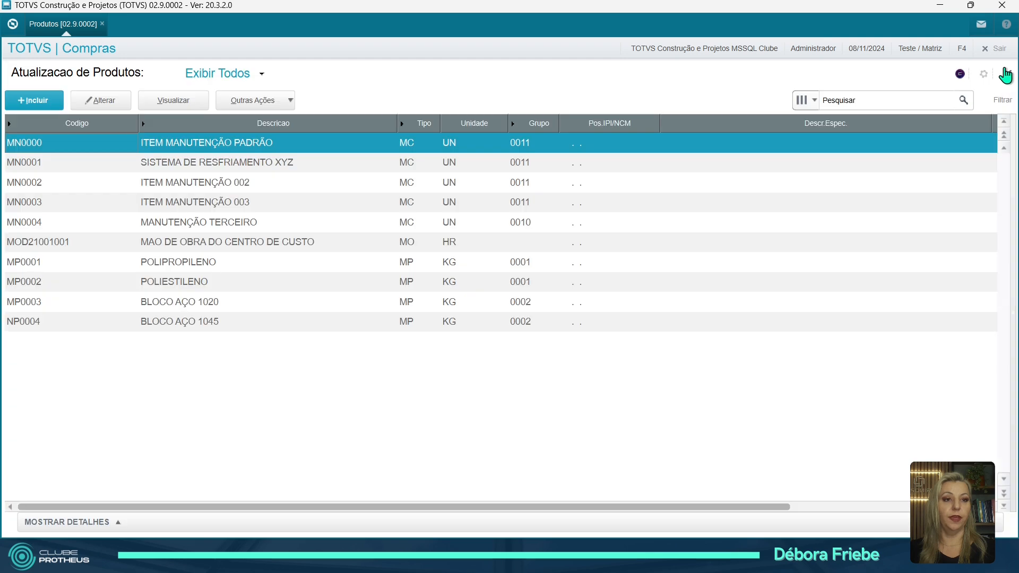
pyautogui.click(1003, 74)
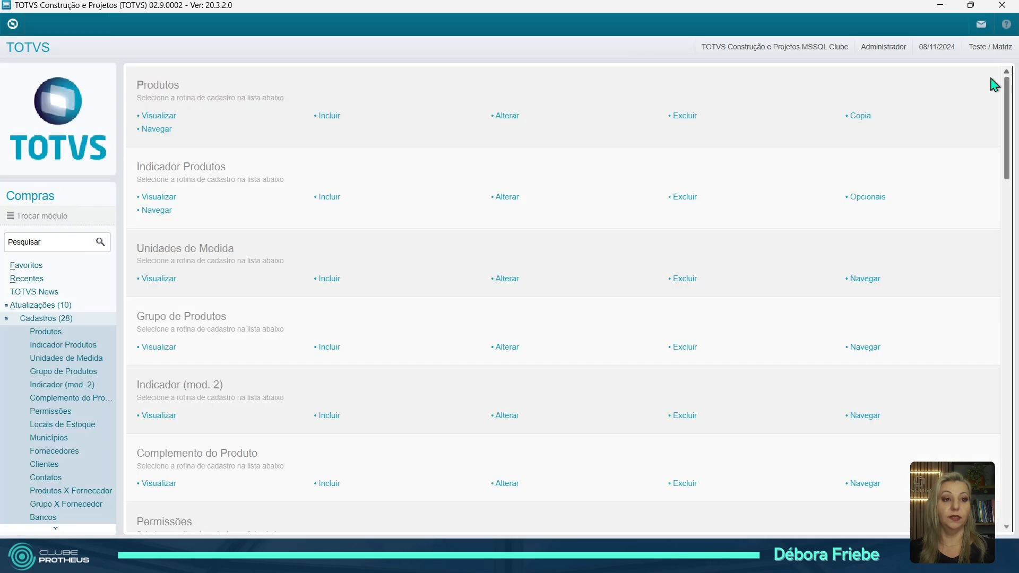
pyautogui.click(43, 332)
pyautogui.click(579, 378)
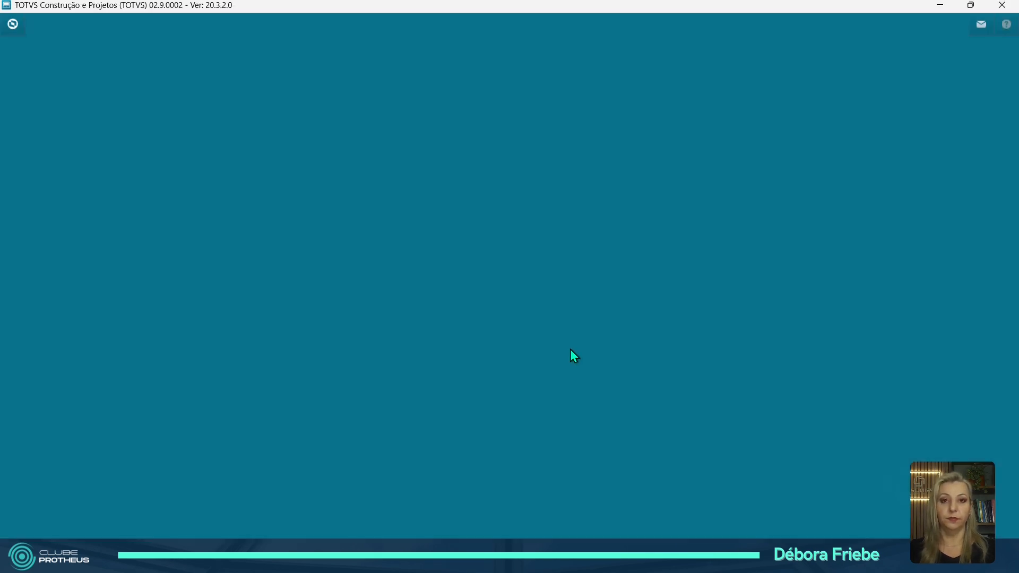
pyautogui.click(174, 101)
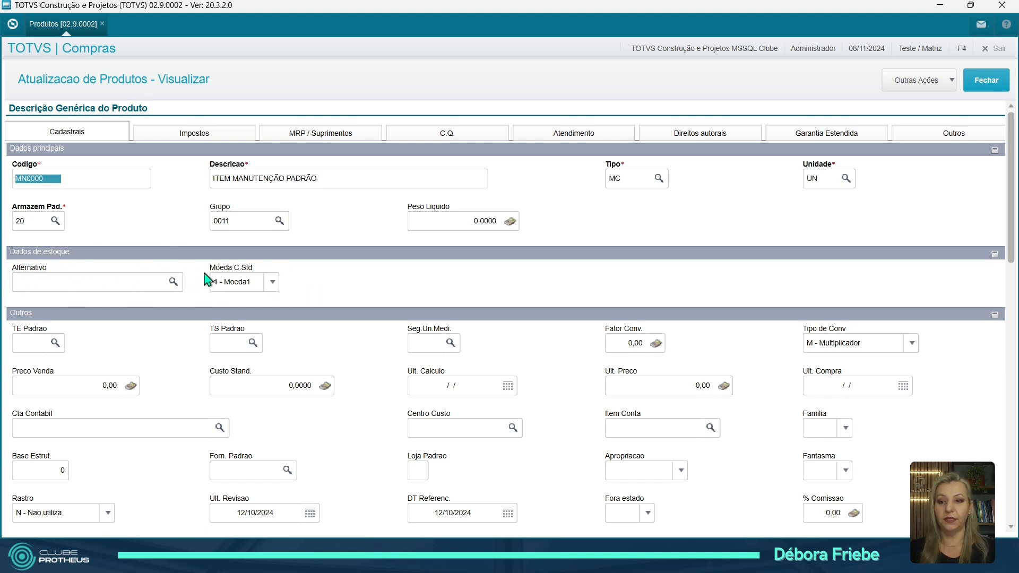
# Inspect the Dados de estoque panel and its fields in the product's Cadastrais and MRP / Suprimentos folders
pyautogui.click(72, 285)
pyautogui.click(237, 283)
pyautogui.click(132, 285)
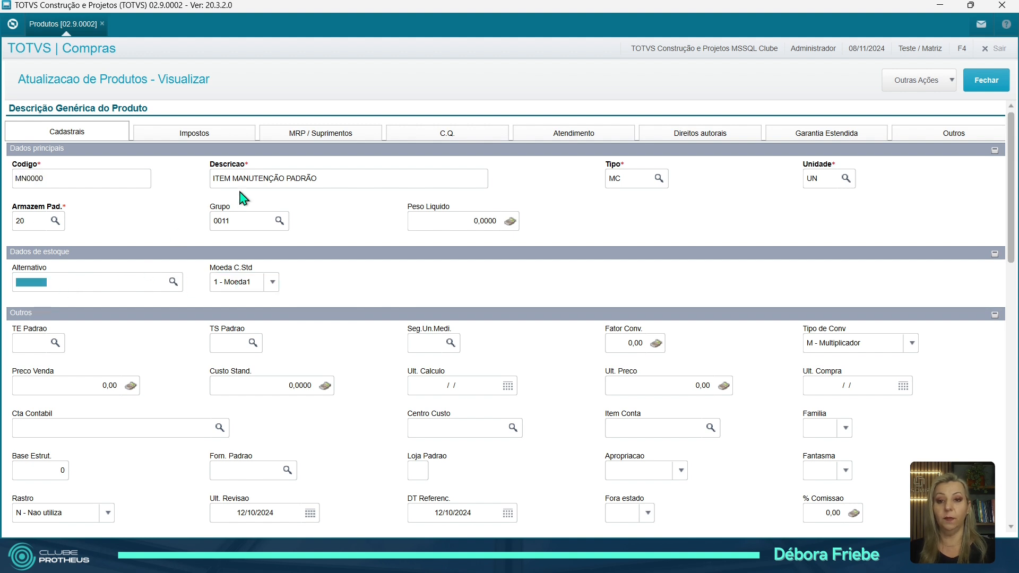
pyautogui.click(339, 138)
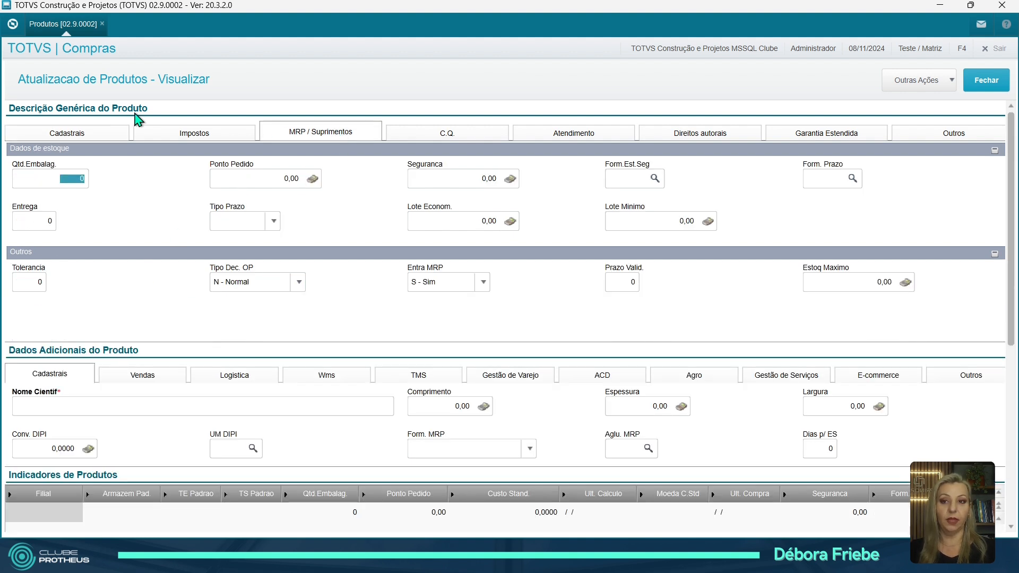
pyautogui.click(83, 134)
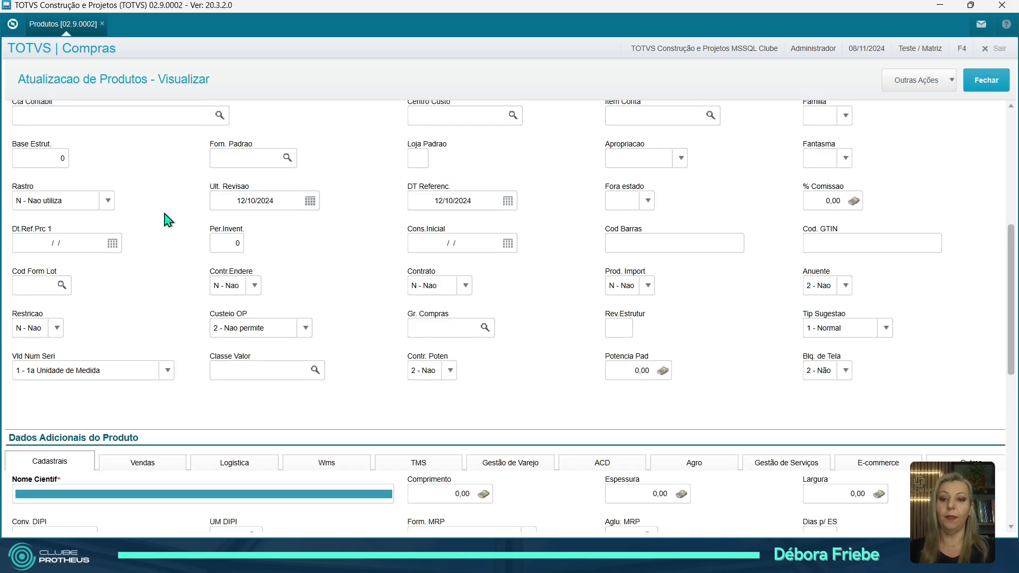
# Switch to the Configurador, open the SB1 table for editing and show its folders (Pastas)
pyautogui.scroll(5, 167, 220)
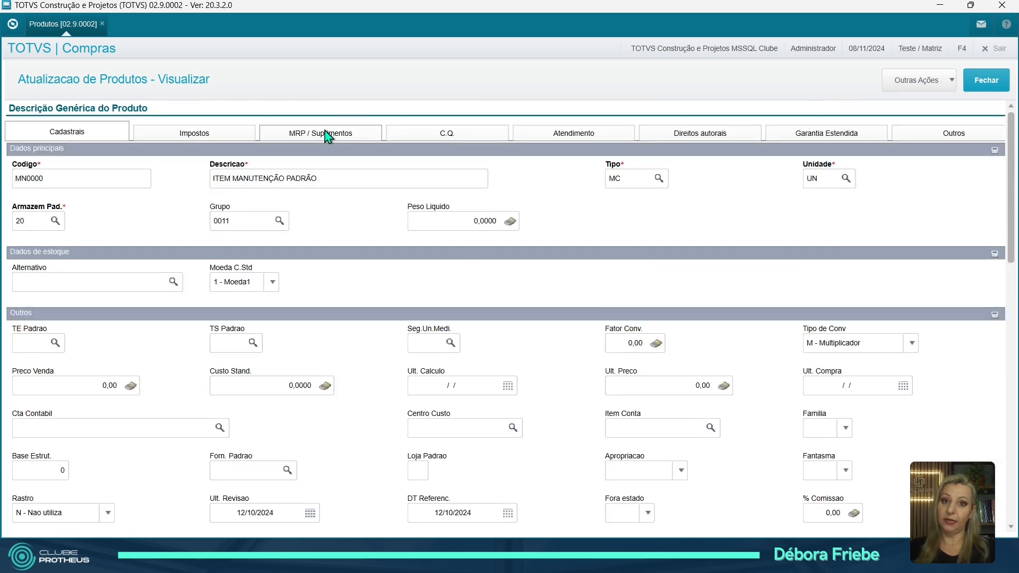
pyautogui.moveTo(552, 561)
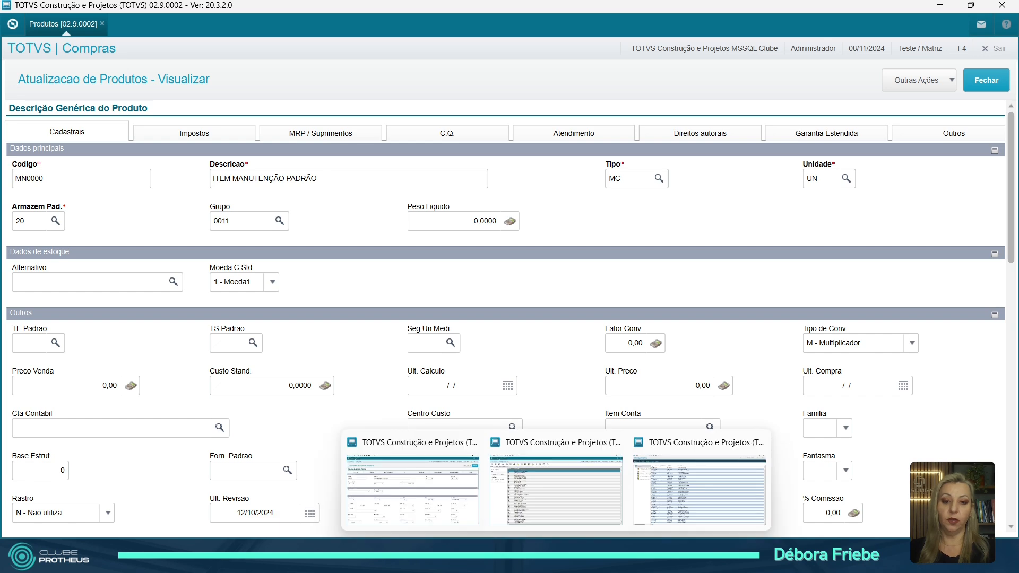
pyautogui.click(540, 493)
pyautogui.click(384, 72)
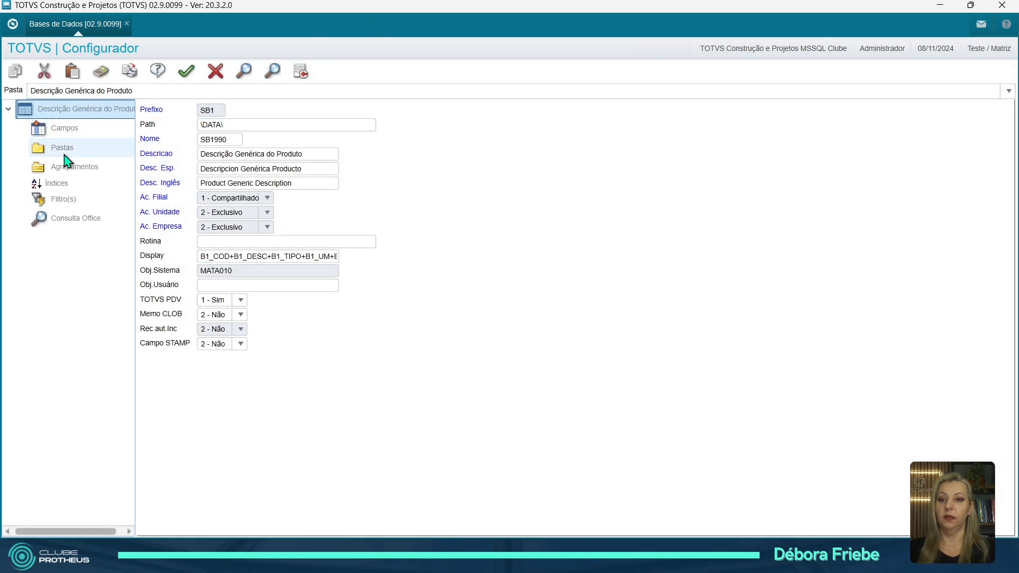
pyautogui.click(67, 149)
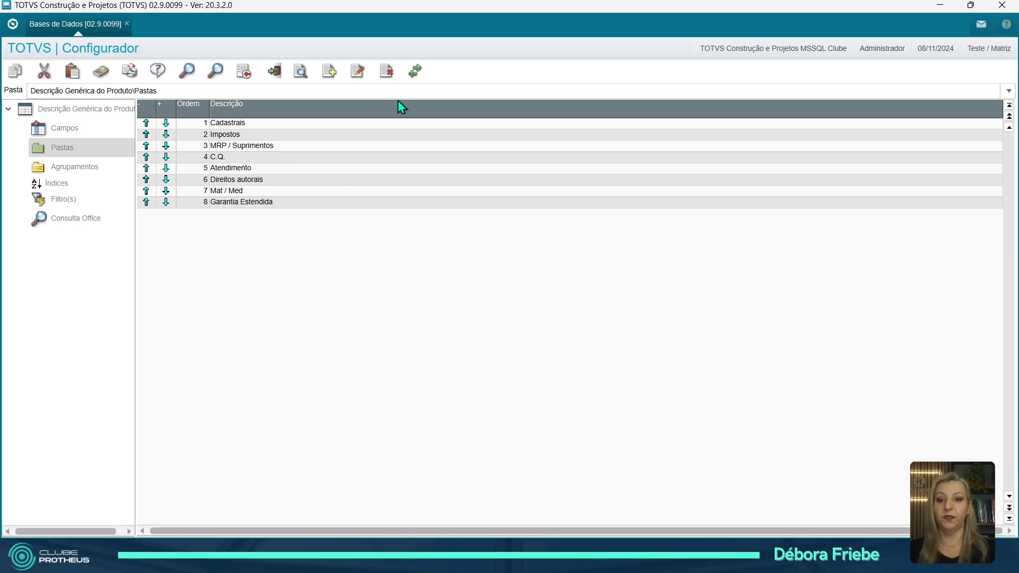
# Move the Moeda C.Std field (B1_MCUSTD) from the Cadastrais folder to MRP / Suprimentos and save
pyautogui.click(415, 76)
pyautogui.click(407, 220)
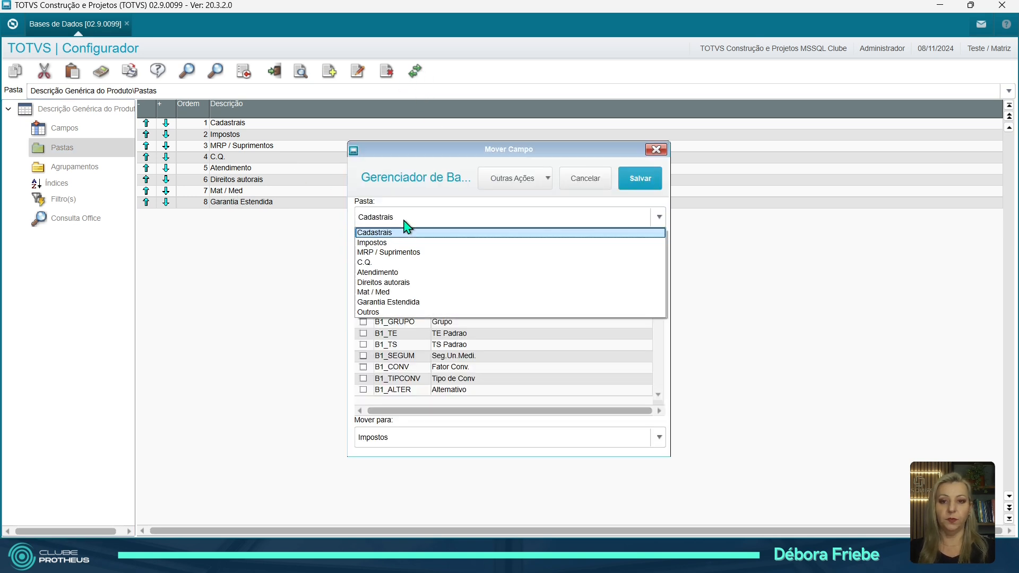
pyautogui.click(406, 233)
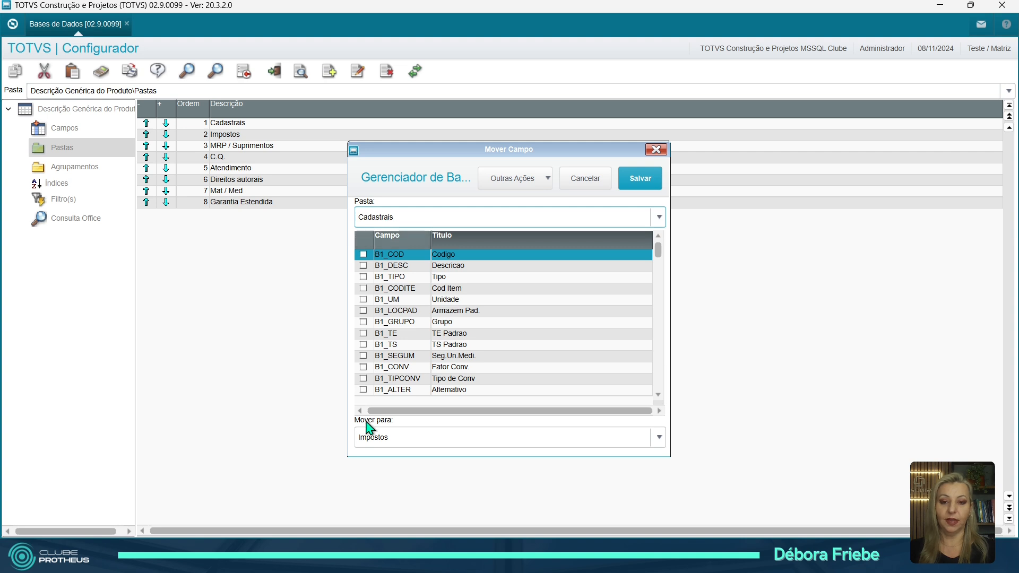
pyautogui.click(391, 436)
pyautogui.click(389, 466)
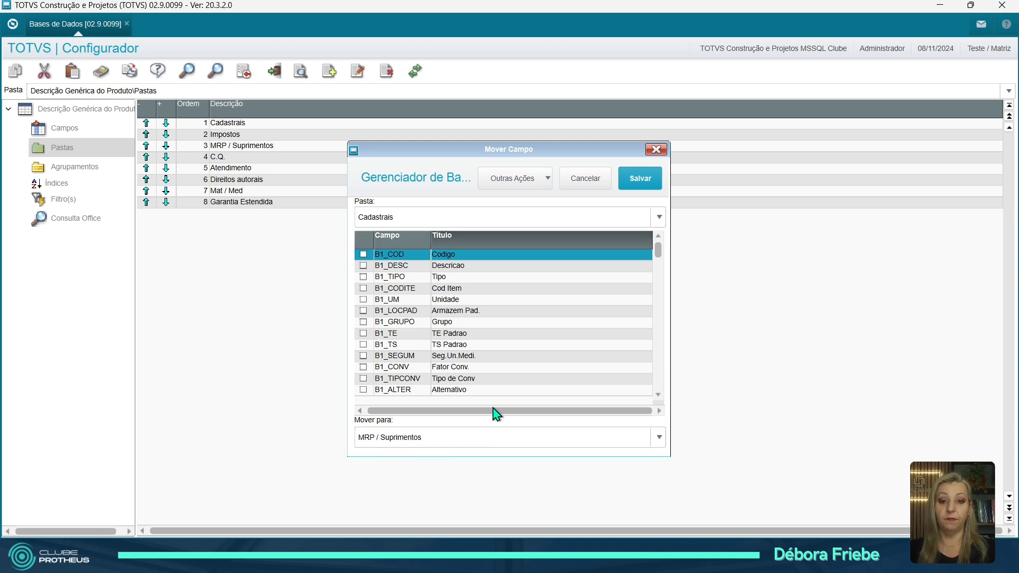
pyautogui.click(468, 378)
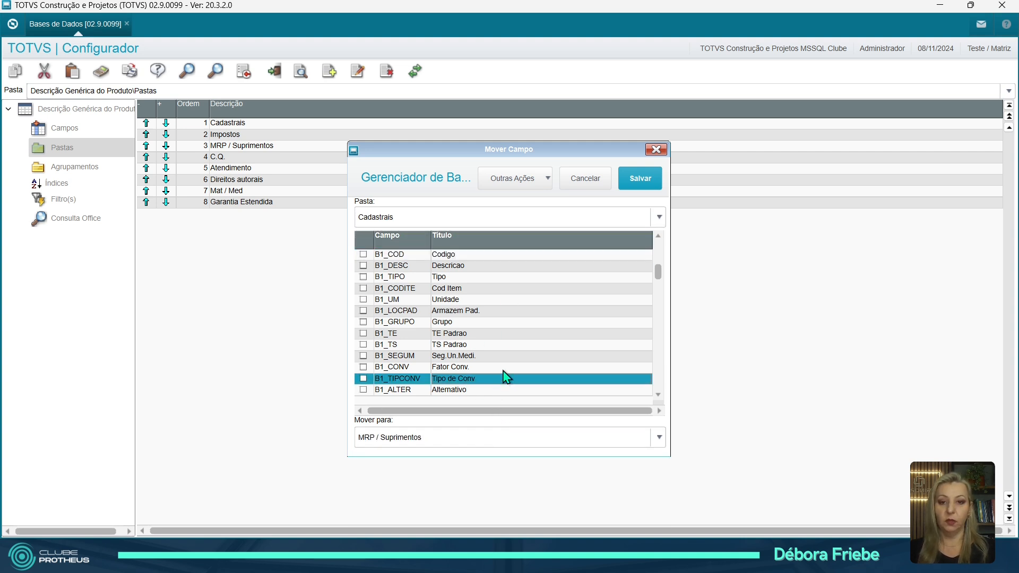
pyautogui.scroll(-12, 504, 377)
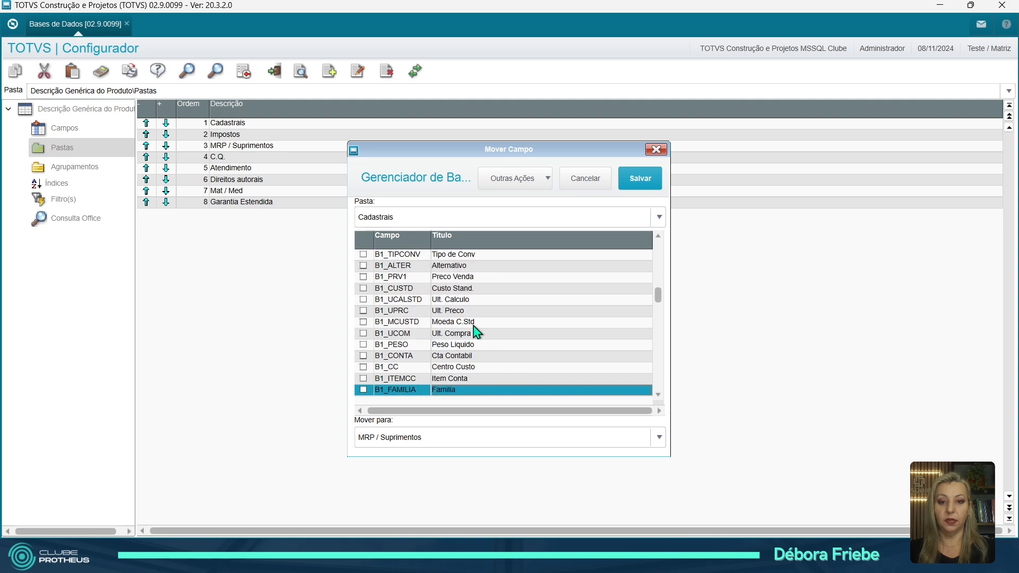
pyautogui.doubleClick(471, 324)
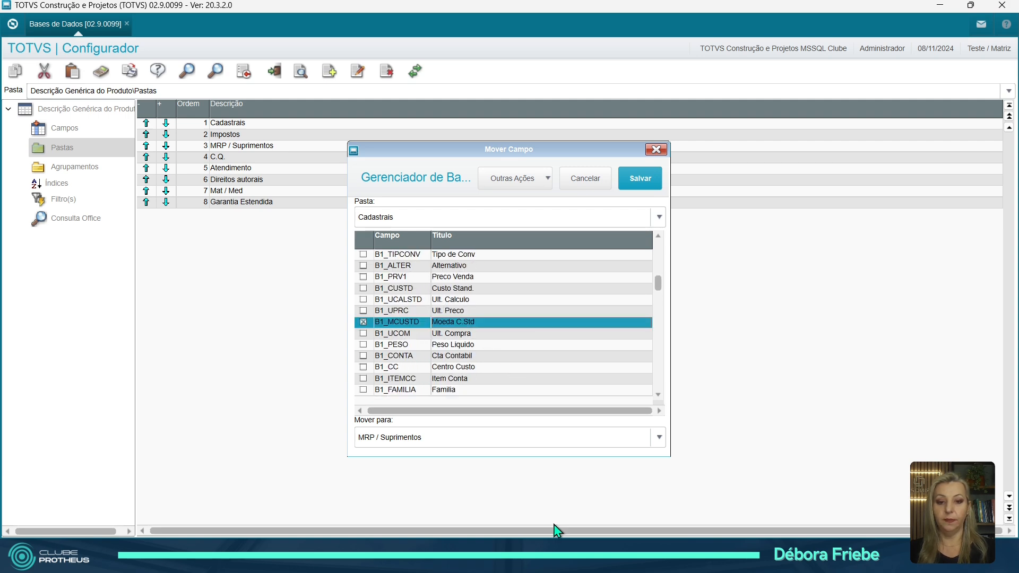
pyautogui.moveTo(518, 534)
pyautogui.click(416, 496)
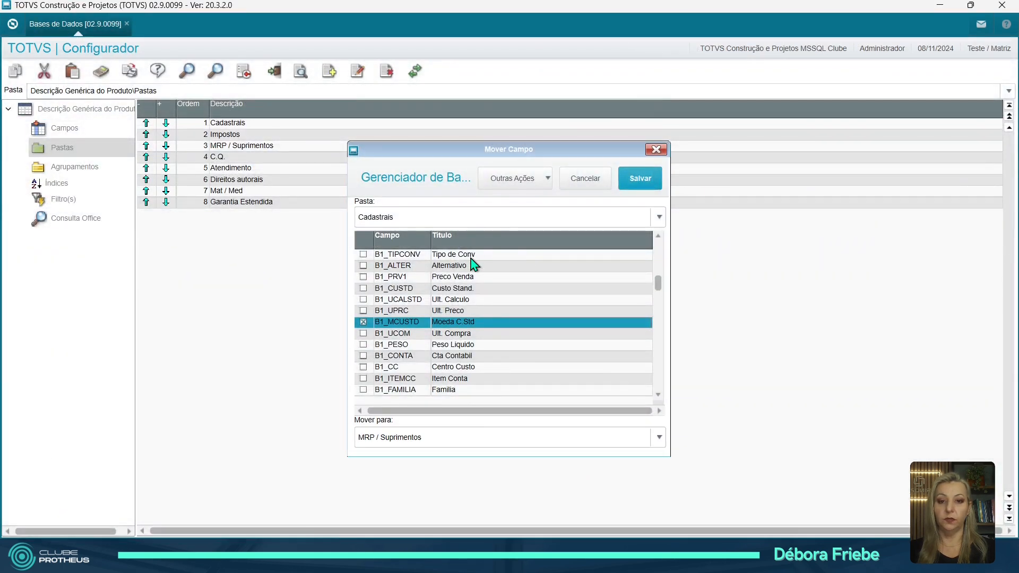
pyautogui.click(463, 267)
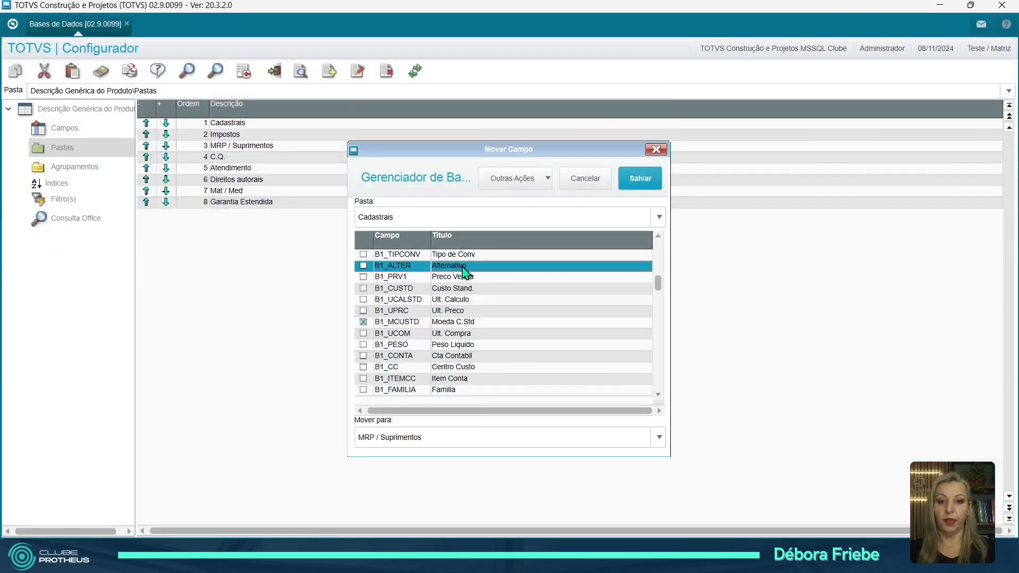
pyautogui.click(639, 179)
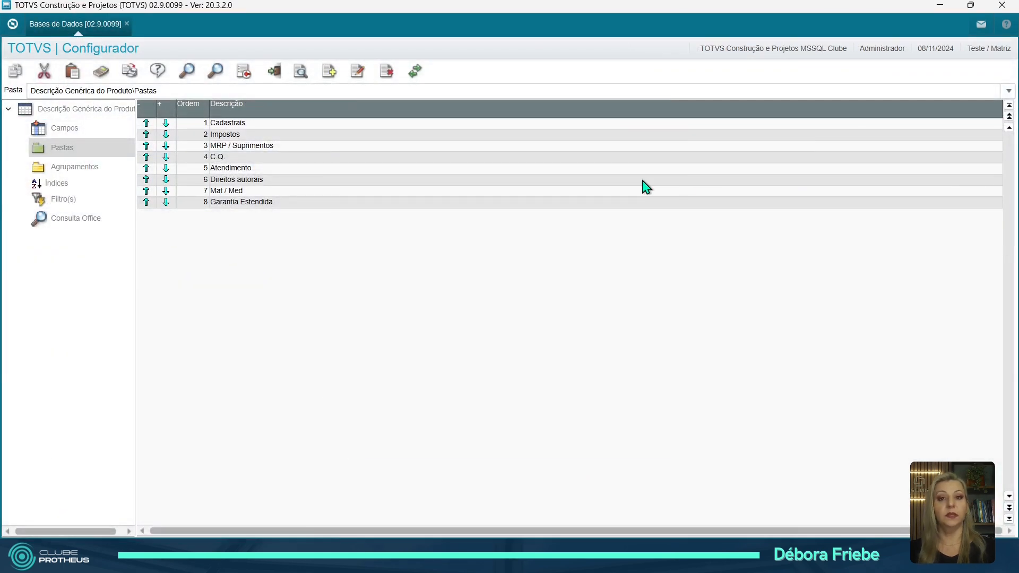
# Start a new SB1 grouping with code A03 and type 1 - Painel
pyautogui.click(70, 173)
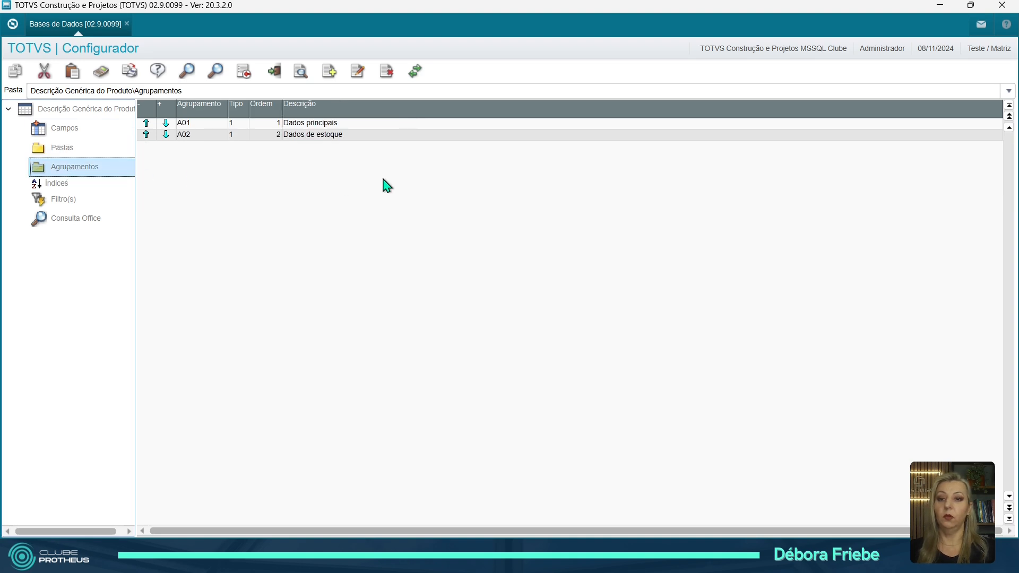
pyautogui.click(330, 79)
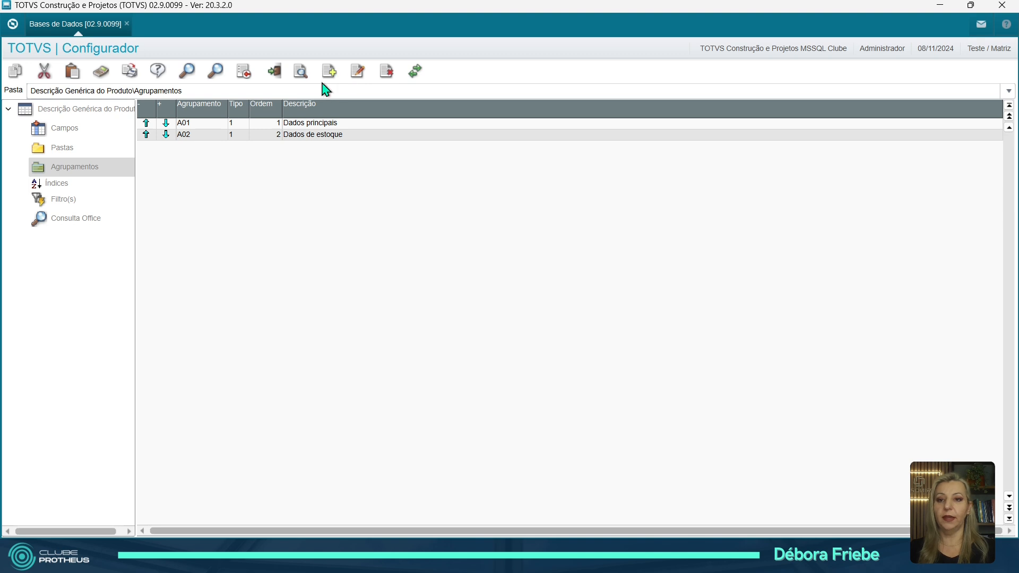
pyautogui.click(213, 110)
pyautogui.write('a')
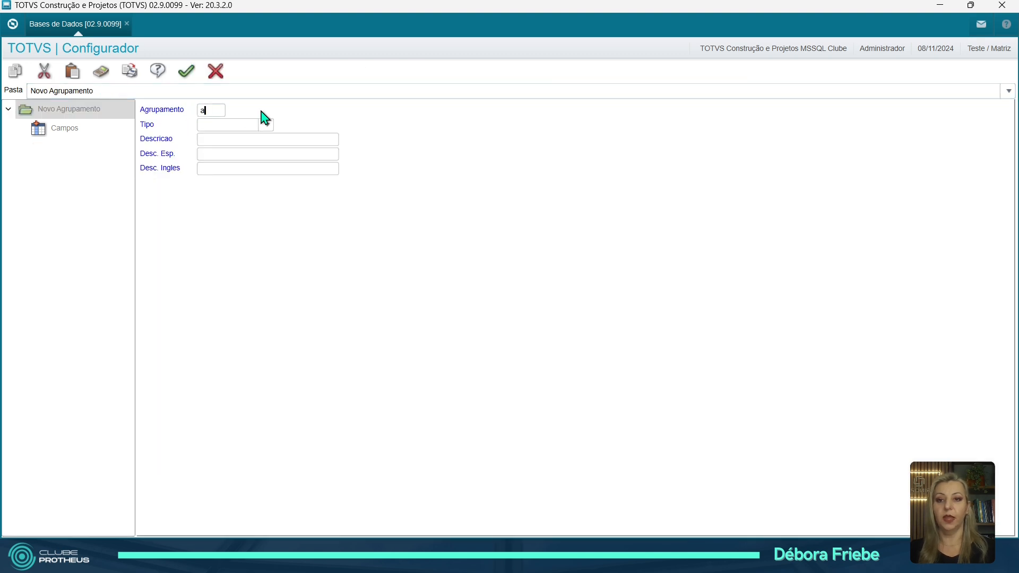
pyautogui.write('03')
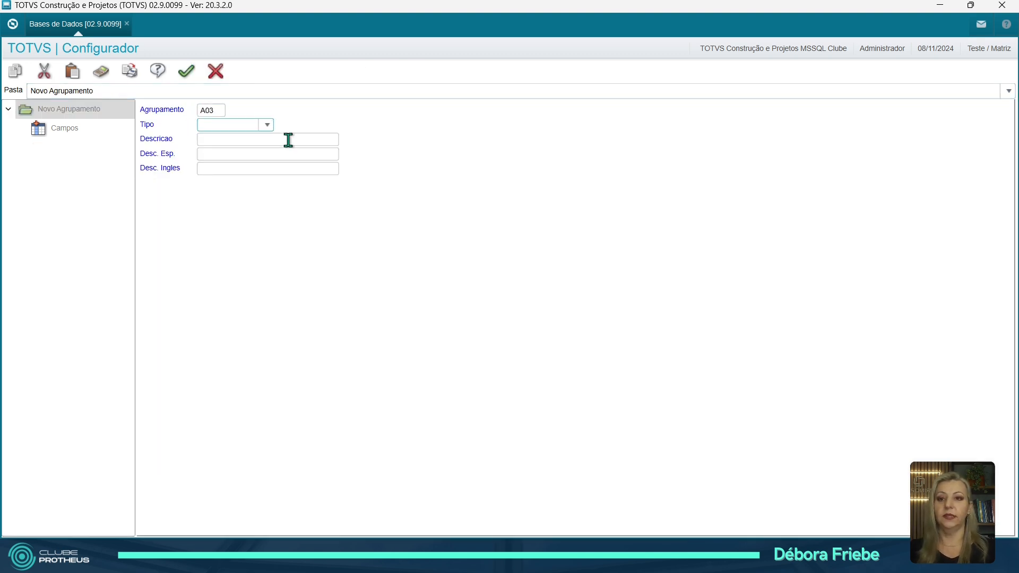
pyautogui.click(267, 124)
pyautogui.click(232, 137)
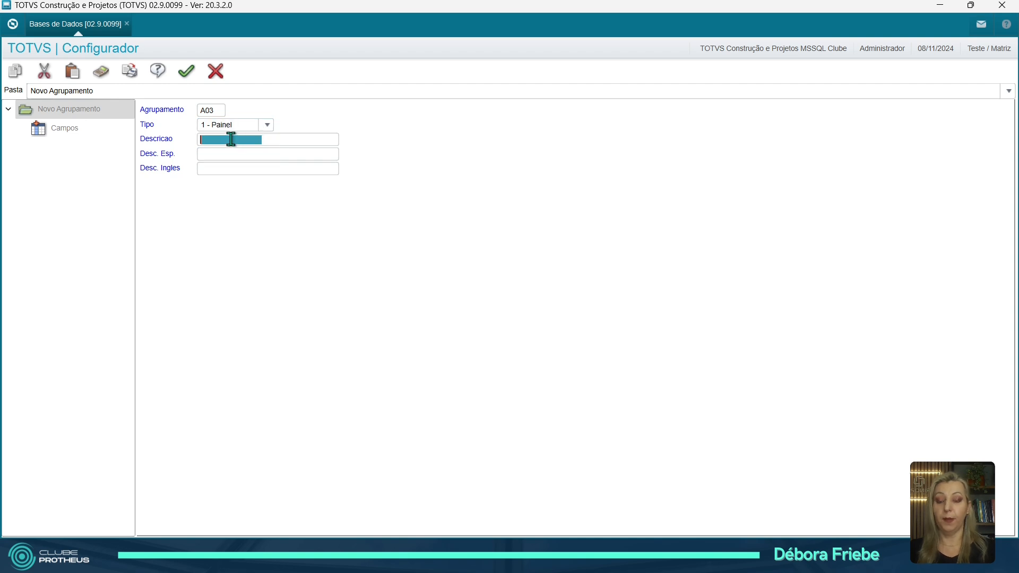
# Describe grouping A03 as Fiscal/Contabil in Portuguese, Spanish and English, and confirm the new grouping
pyautogui.click(231, 139)
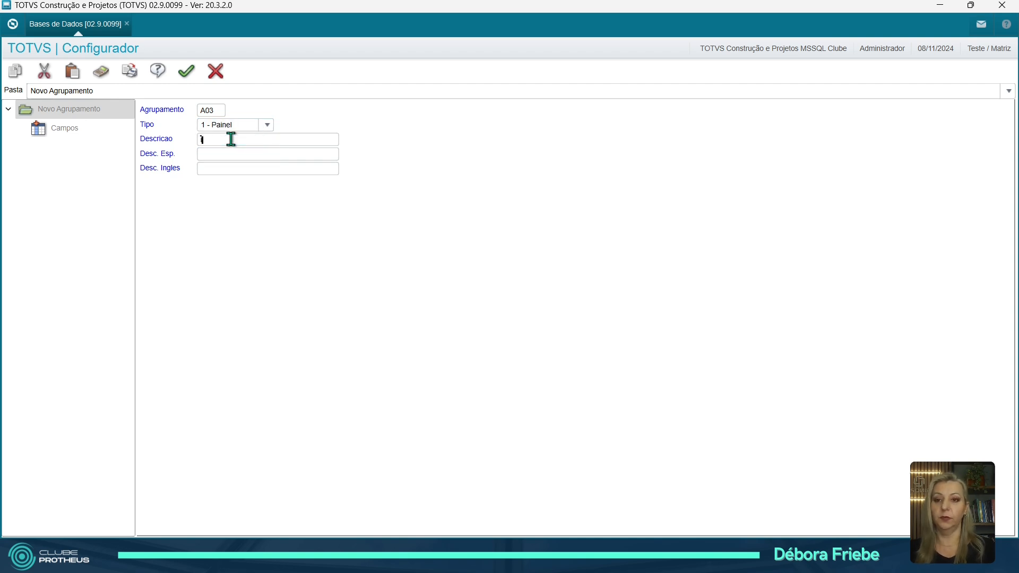
pyautogui.write('Fiscal')
pyautogui.press('Tab')
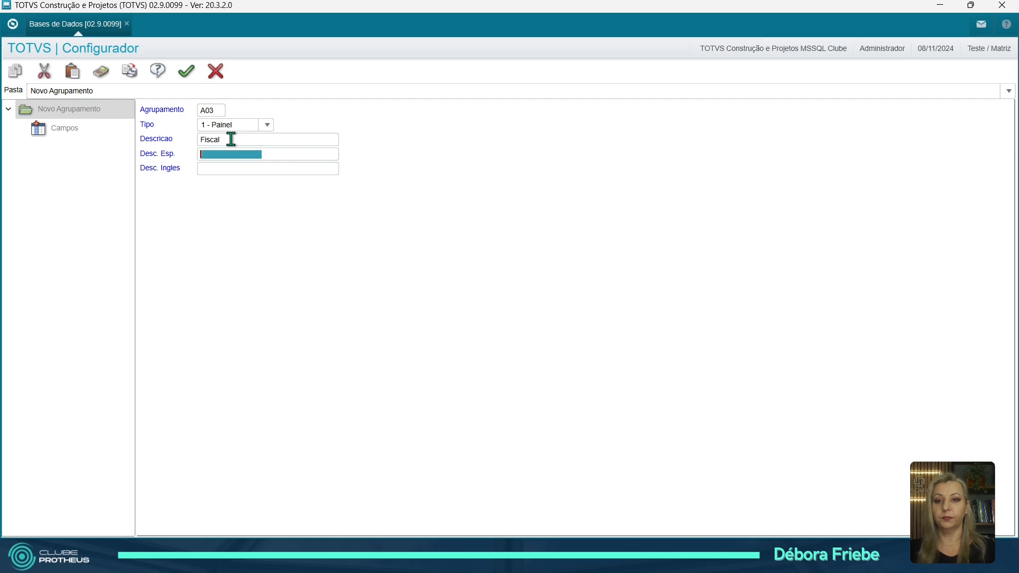
pyautogui.click(231, 139)
pyautogui.click(231, 139)
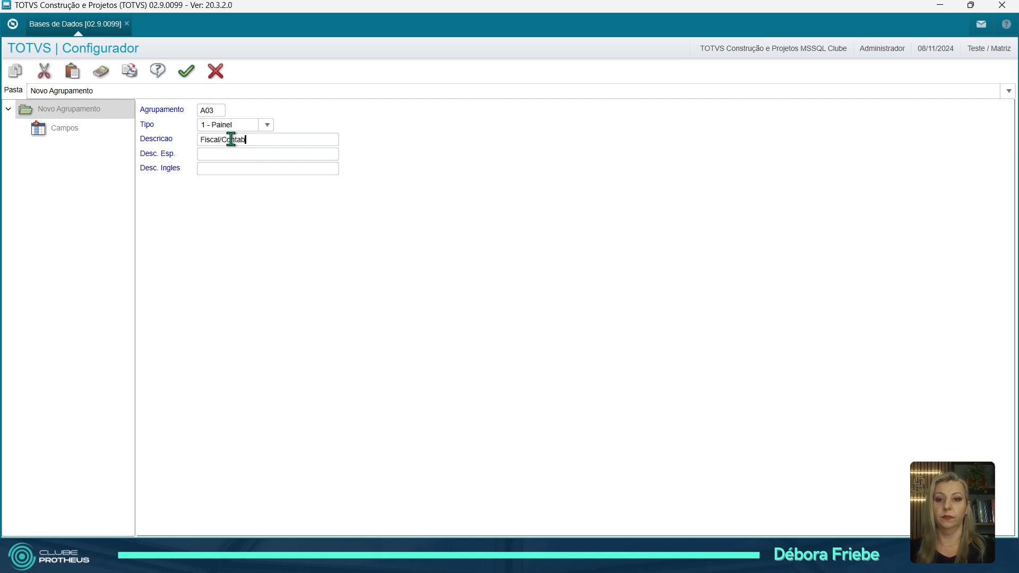
pyautogui.press('Tab')
pyautogui.hotkey('shift', 'Tab')
pyautogui.hotkey('ctrl', 'c')
pyautogui.press('Tab')
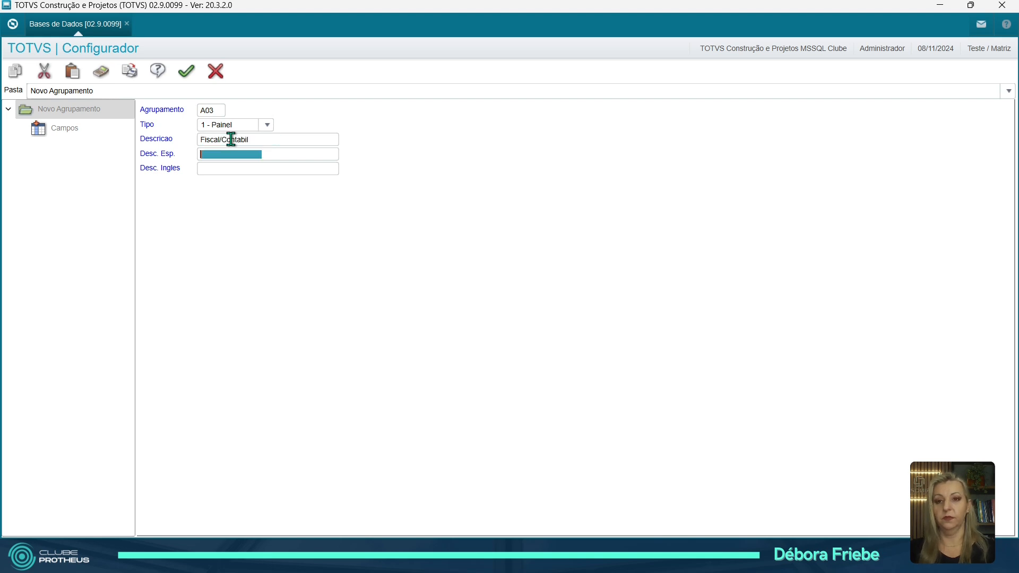
pyautogui.hotkey('ctrl', 'v')
pyautogui.hotkey('ctrl', 'v')
pyautogui.click(183, 73)
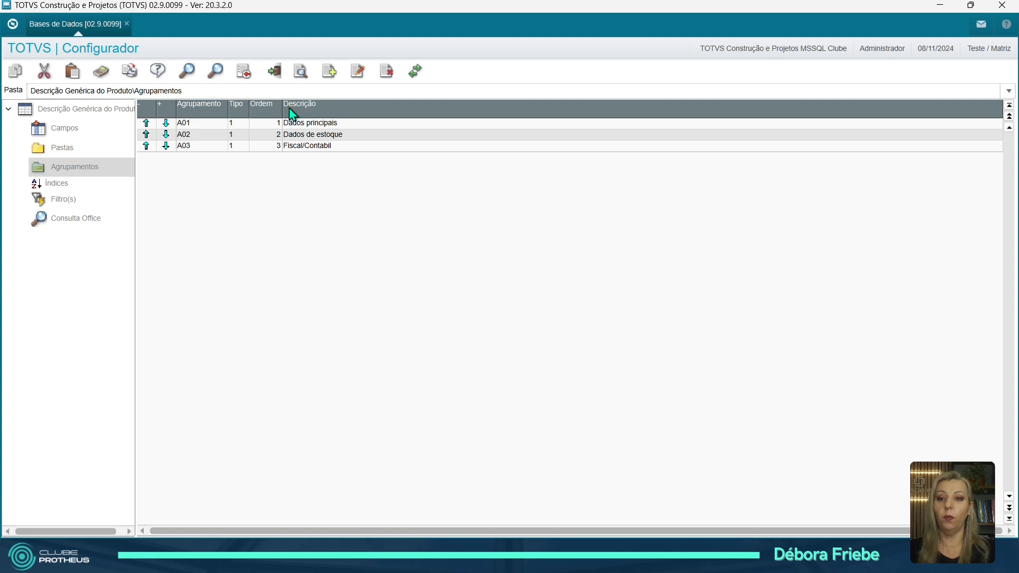
# Create two more SB1 groupings of type 1 - Painel: A04 described as Compras and A05 described as PCP
pyautogui.click(340, 68)
pyautogui.write('a')
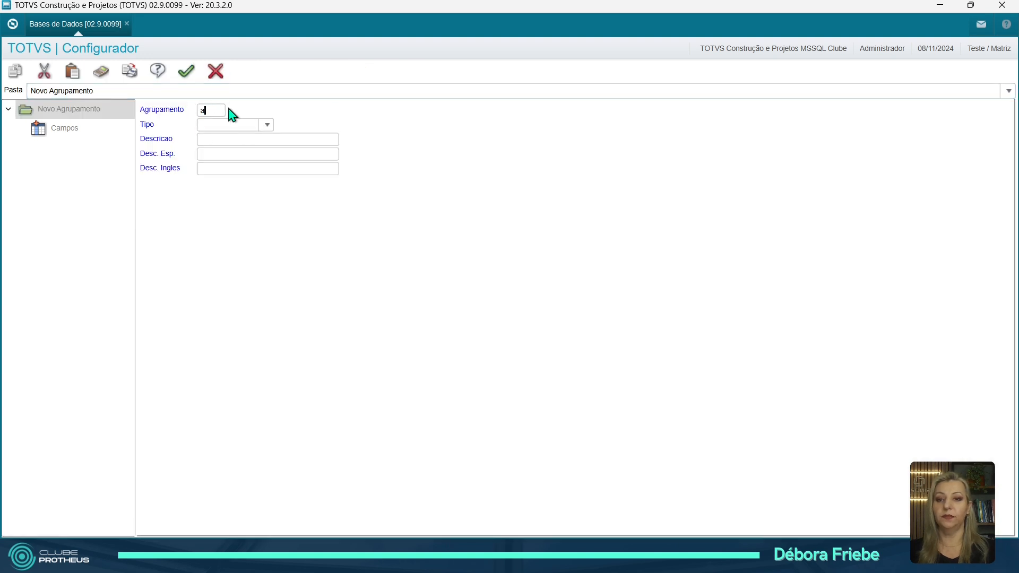
pyautogui.write('04')
pyautogui.press('Tab')
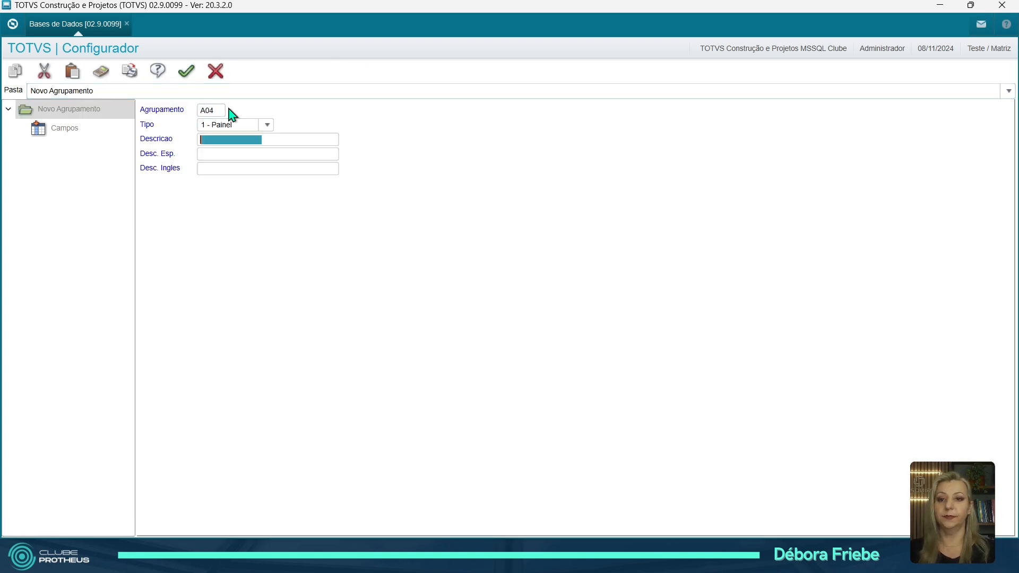
pyautogui.write('cO')
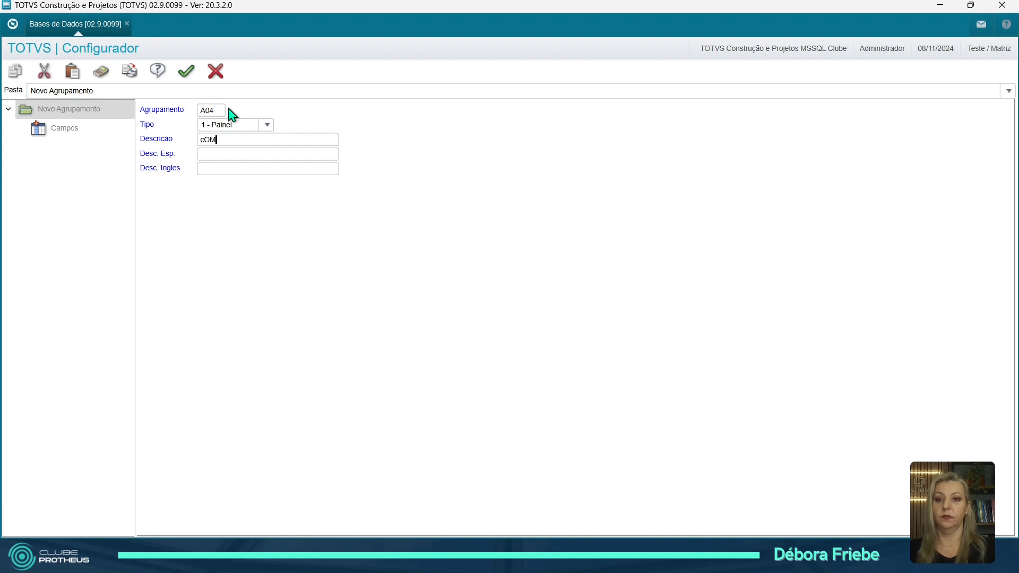
pyautogui.write('M')
pyautogui.press('BackSpace')
pyautogui.press('BackSpace')
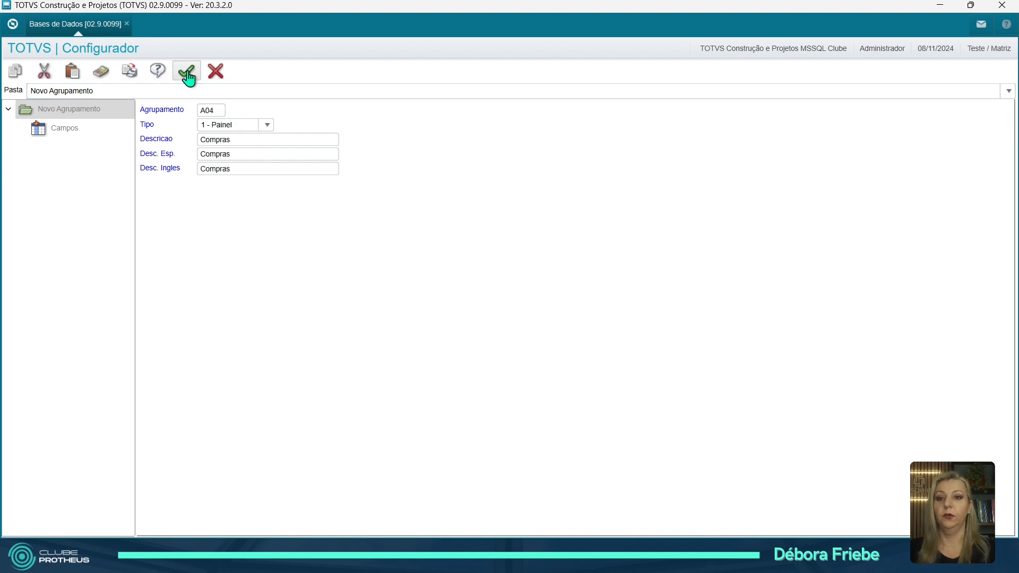
pyautogui.click(185, 73)
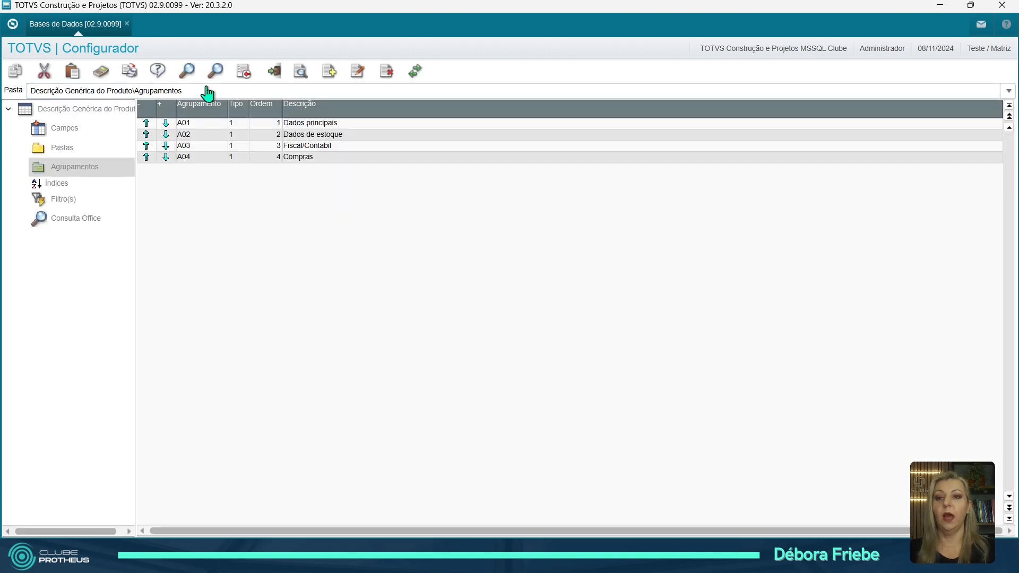
pyautogui.click(330, 73)
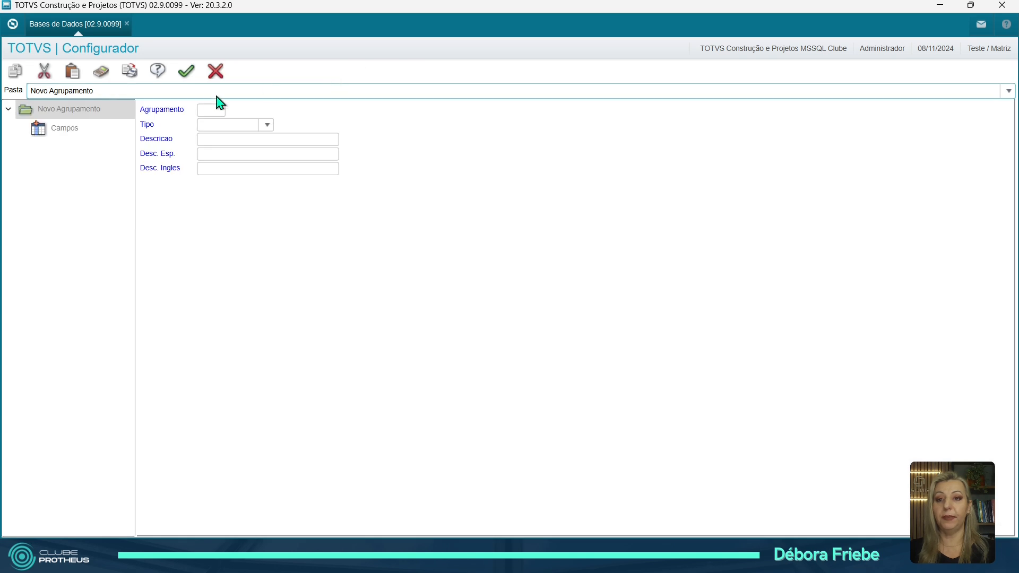
pyautogui.click(206, 109)
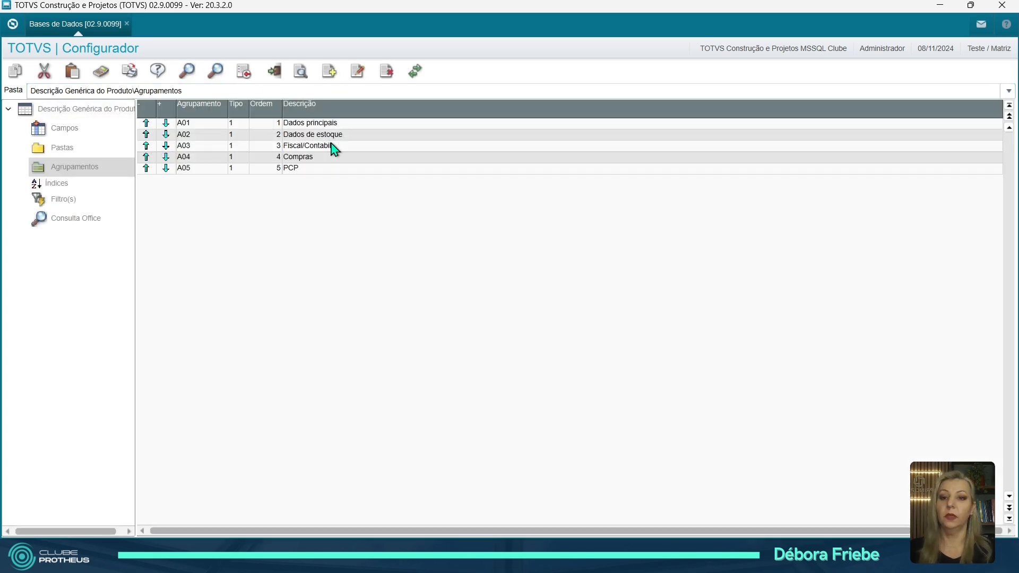
# Move the tax fields from B1_PICM through B1_PICMRET (ICMS, IPI, NCM, ISS, TE and TS Padrao) from Outros to the Fiscal/Contabil grouping and save
pyautogui.click(327, 158)
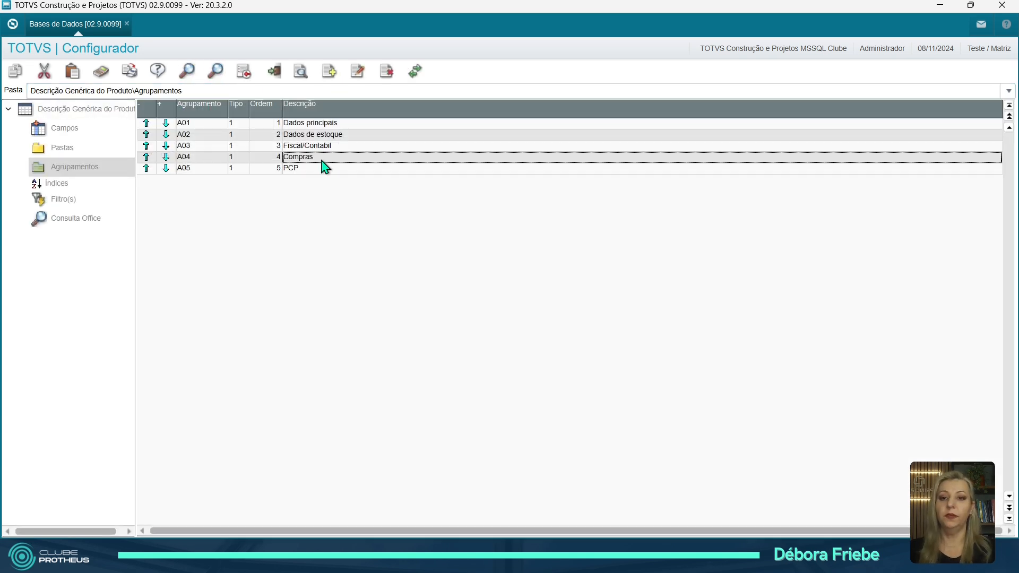
pyautogui.click(418, 79)
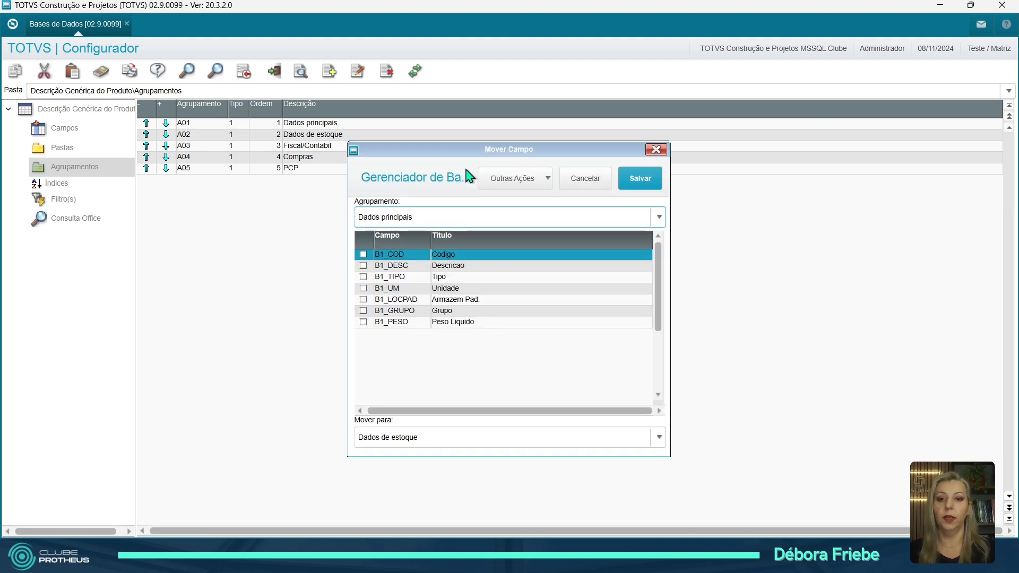
pyautogui.click(412, 218)
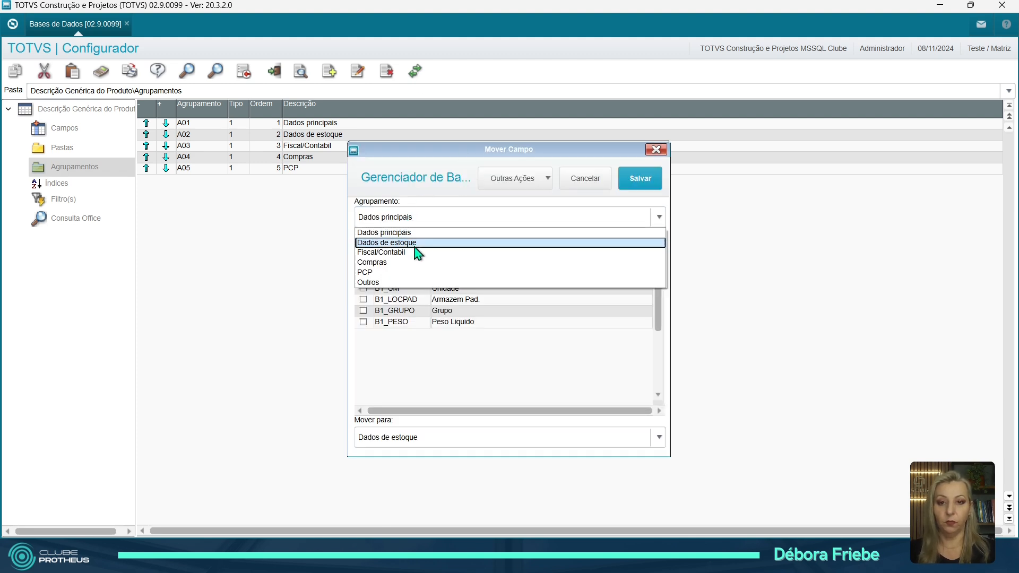
pyautogui.click(387, 281)
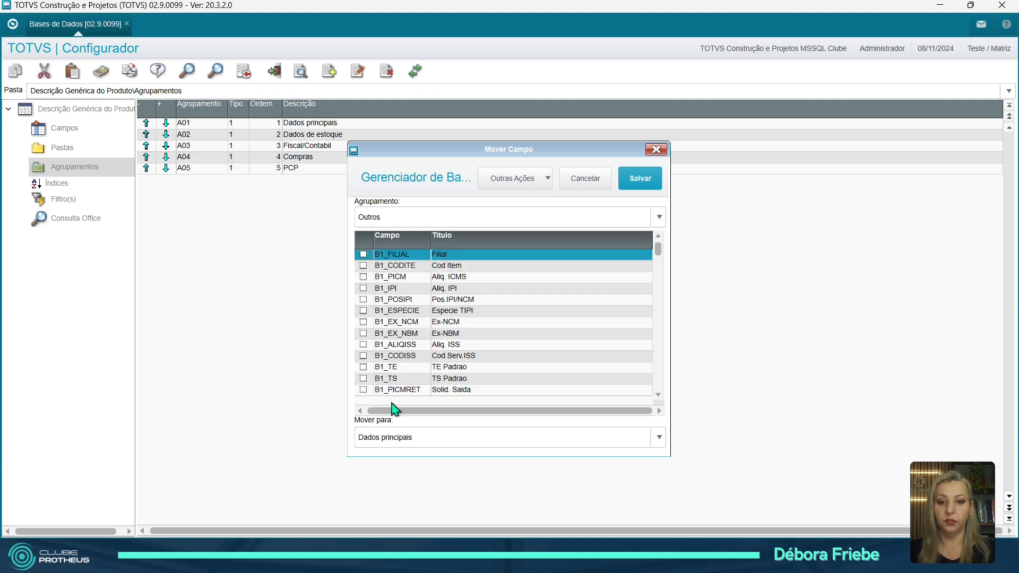
pyautogui.click(401, 438)
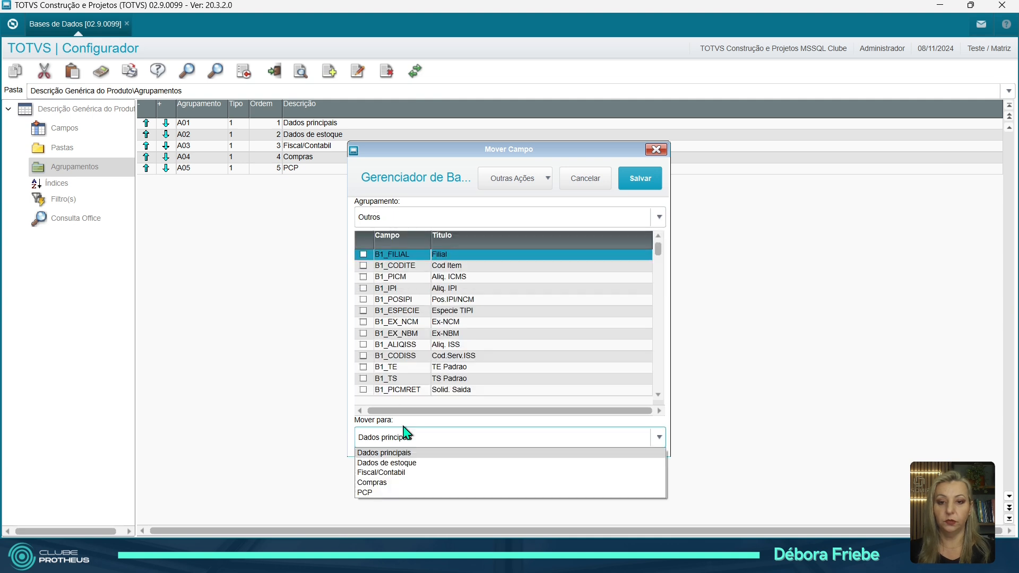
pyautogui.click(393, 473)
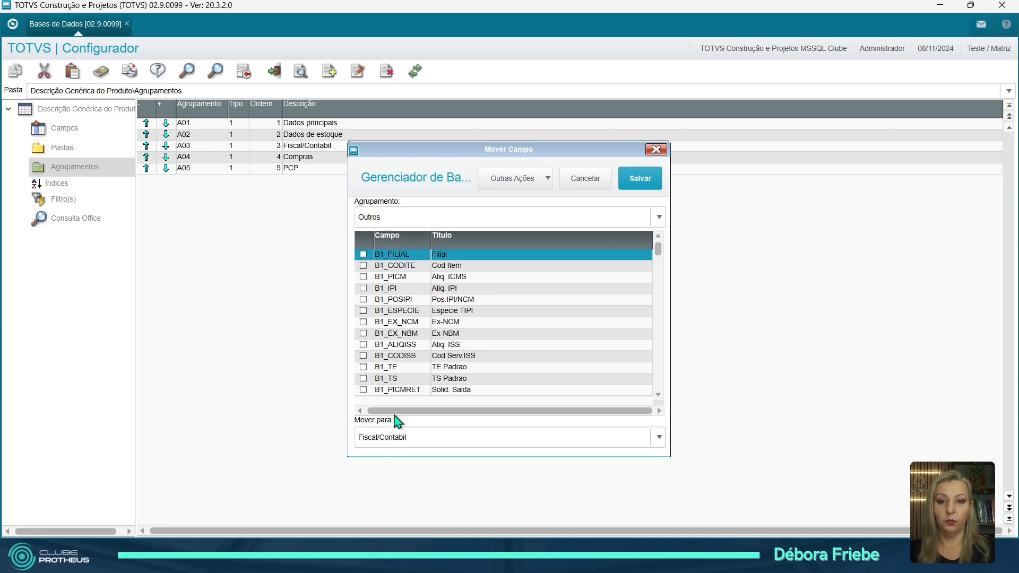
pyautogui.click(640, 179)
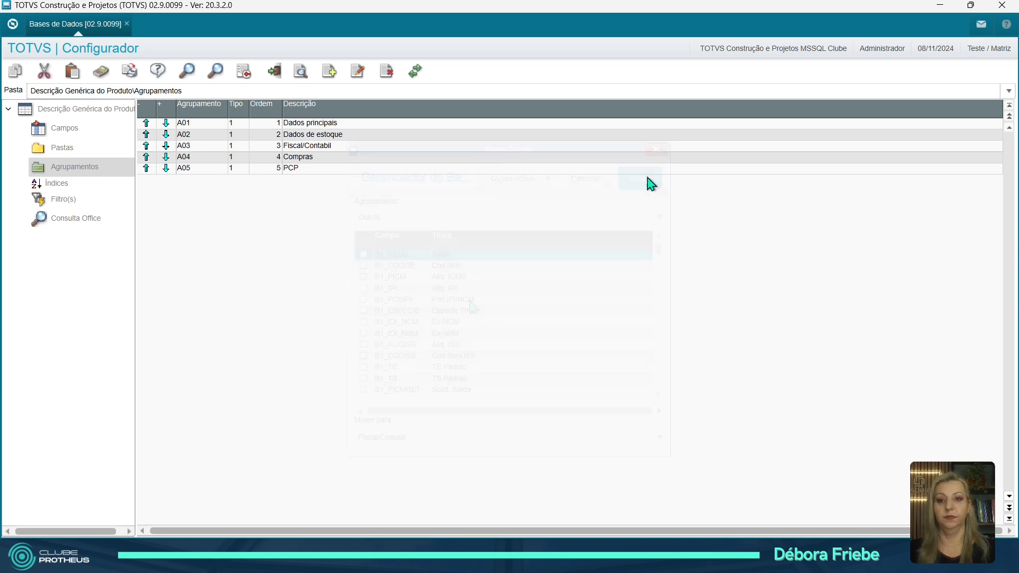
# Move Custo Stand., Ult. Calculo, Ult. Preco and Ult. Compra from Outros to the Compras grouping and save
pyautogui.click(414, 70)
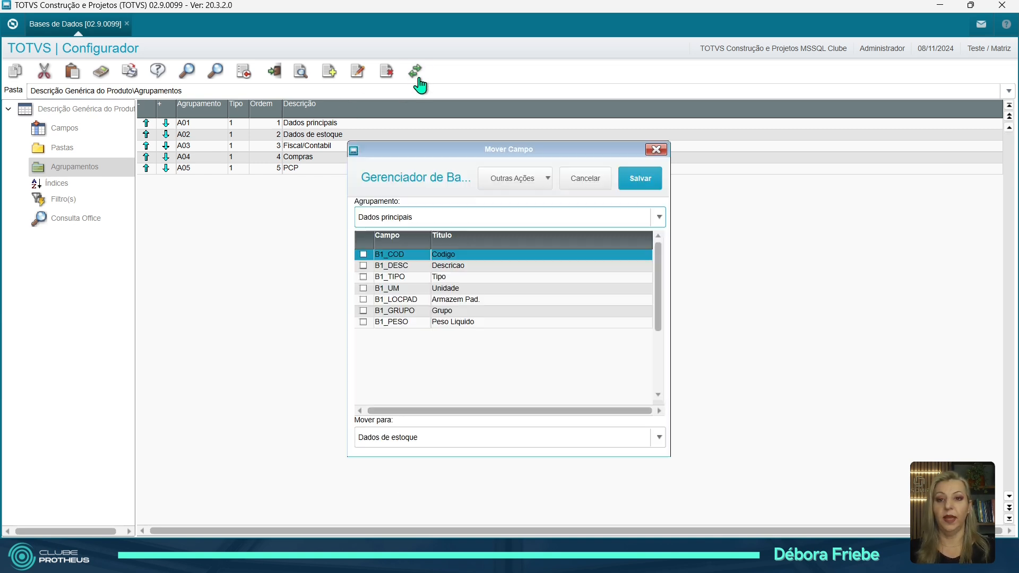
pyautogui.click(413, 216)
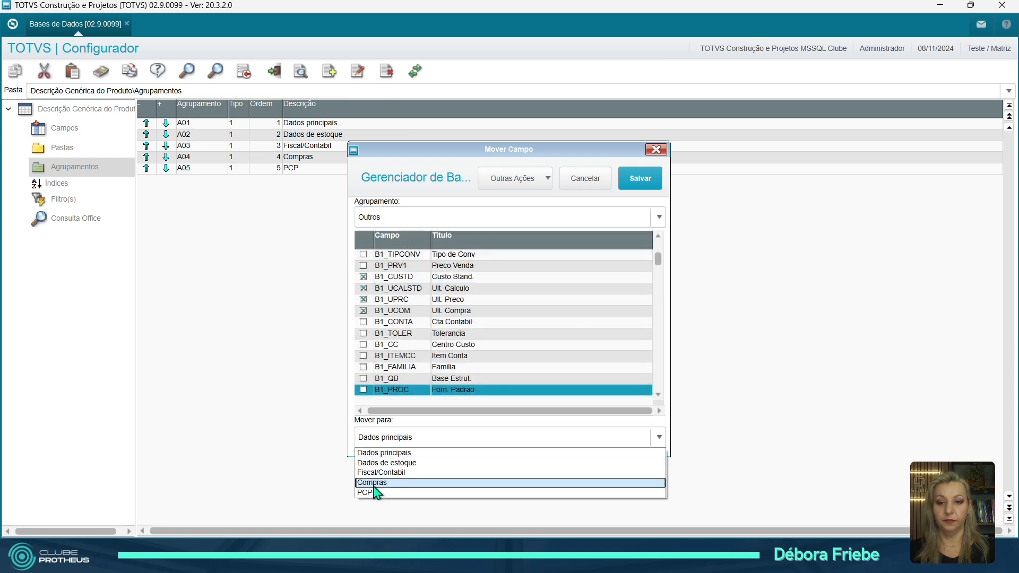
pyautogui.click(374, 483)
pyautogui.click(652, 182)
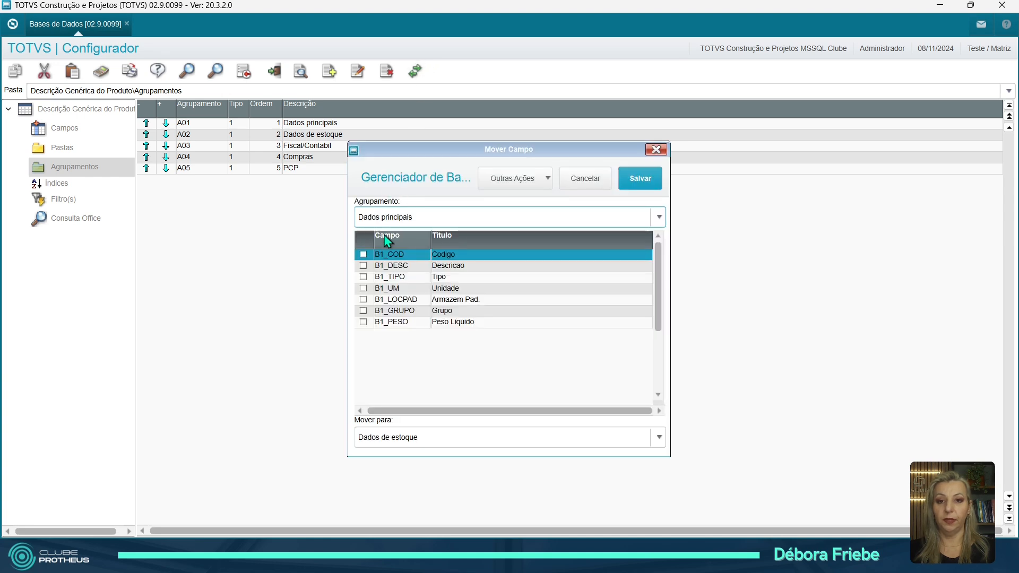
# Move Familia and Base Estrut. from Outros to PCP, and Cta Contabil, Centro Custo, Item Conta and Class.Fiscal to Fiscal/Contabil, saving the moves
pyautogui.click(397, 218)
pyautogui.click(377, 283)
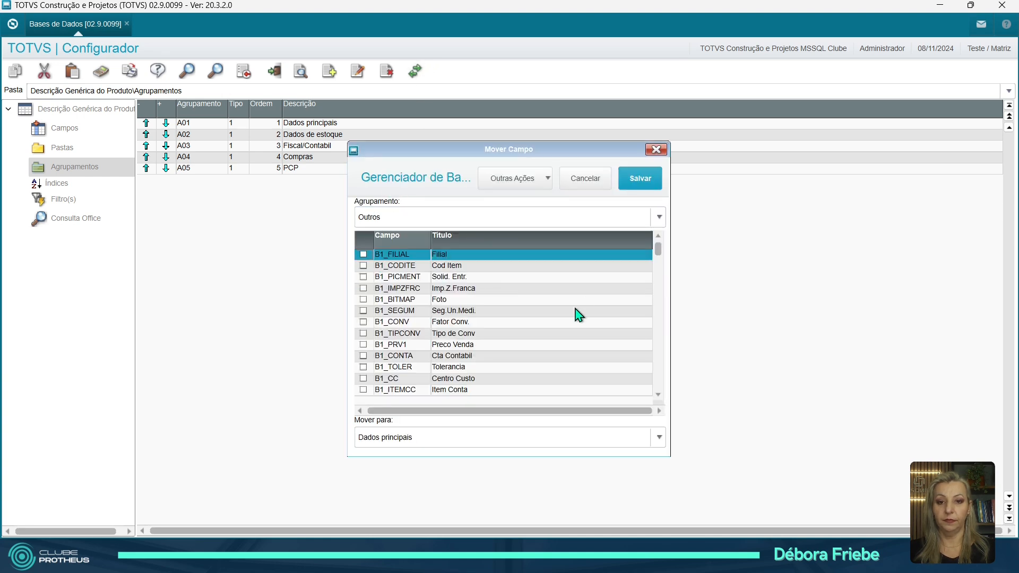
pyautogui.click(398, 440)
pyautogui.click(387, 495)
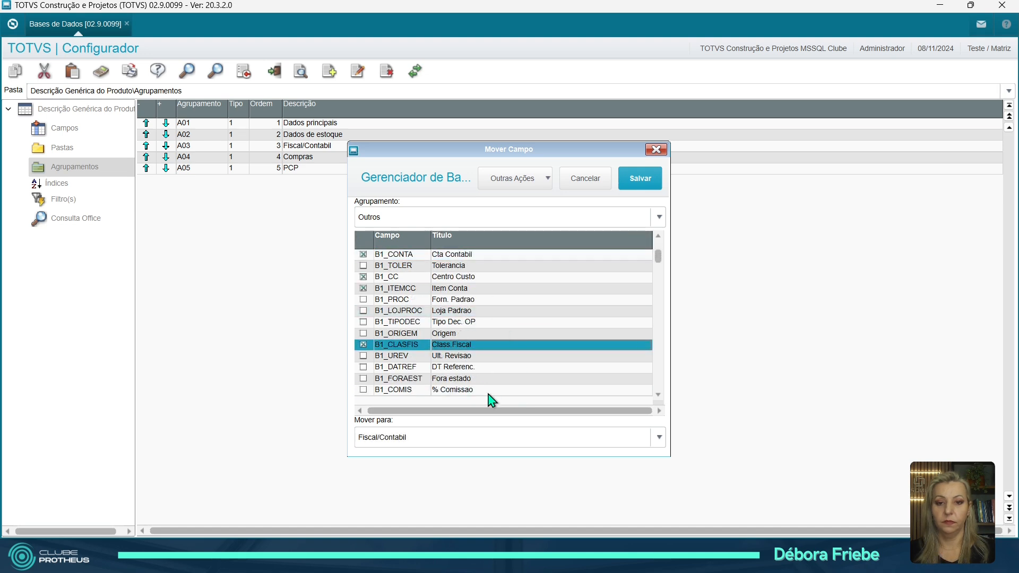
pyautogui.click(642, 179)
# Leave the SB1 structure editor and run the data dictionary update for the changed fields, folders and groupings
pyautogui.click(280, 73)
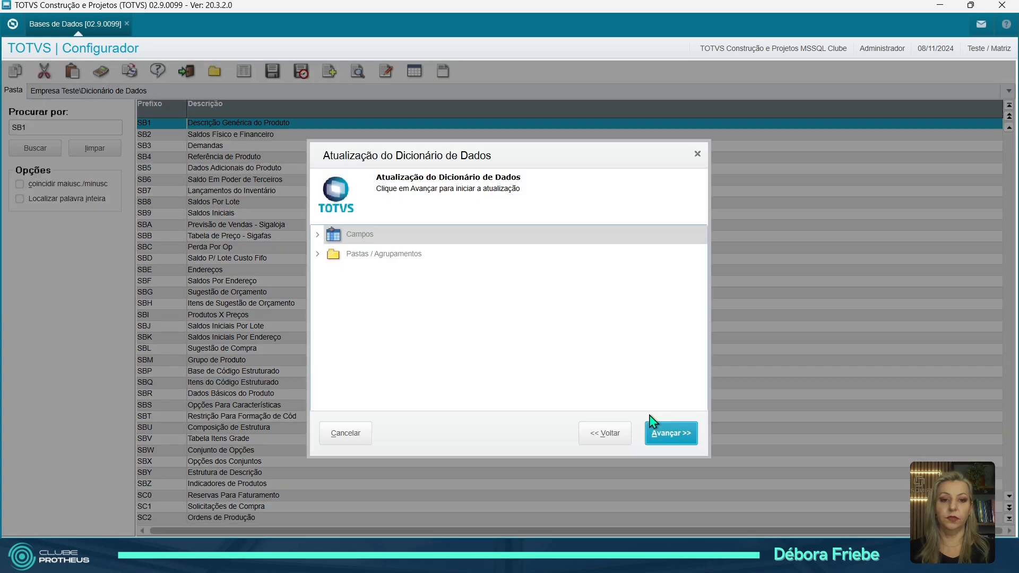
pyautogui.click(673, 437)
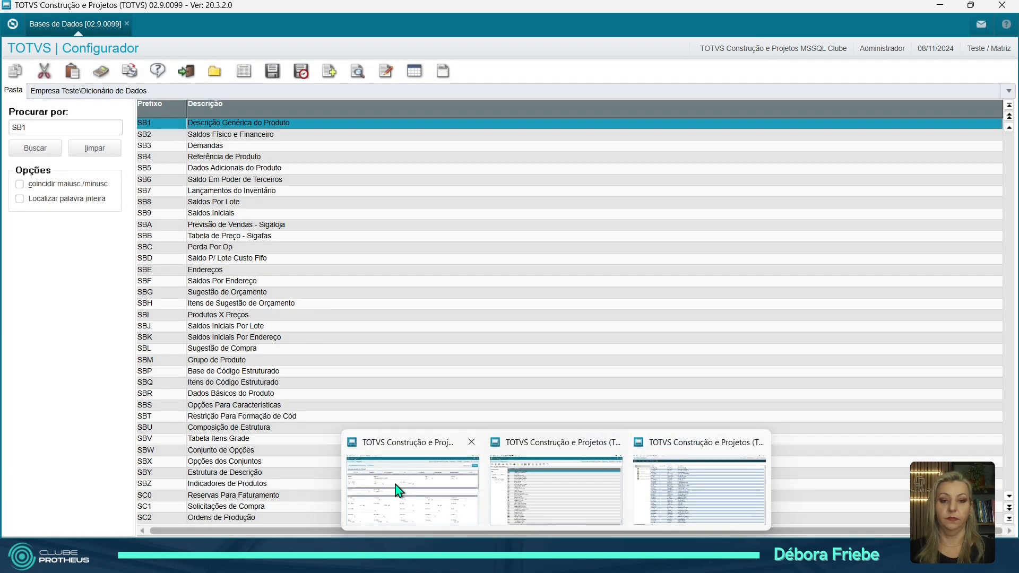
# Switch to Compras, close the open product and the Produtos routine, and reopen it in group 99, branch 01 with a new product form
pyautogui.click(396, 487)
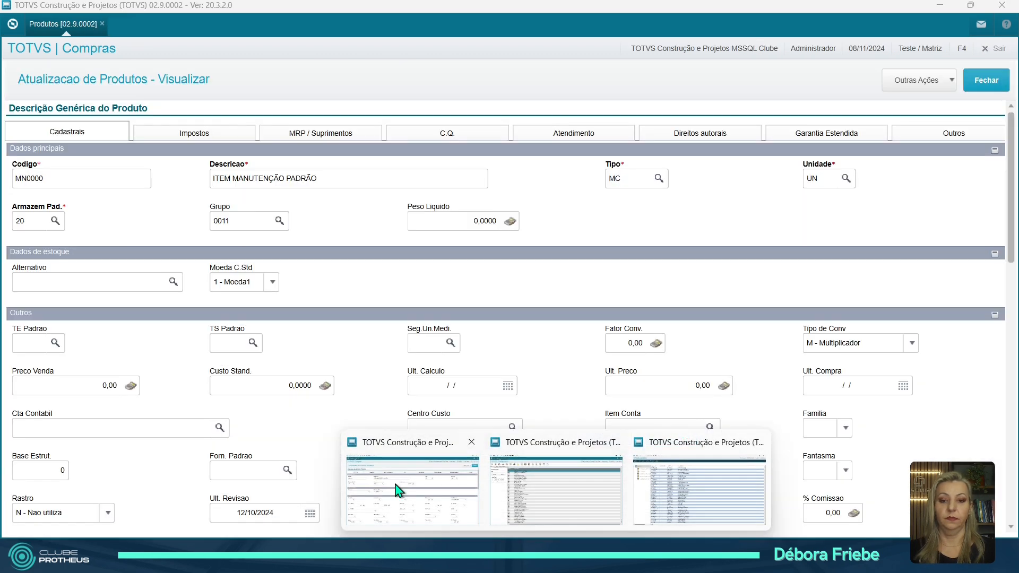
pyautogui.click(986, 82)
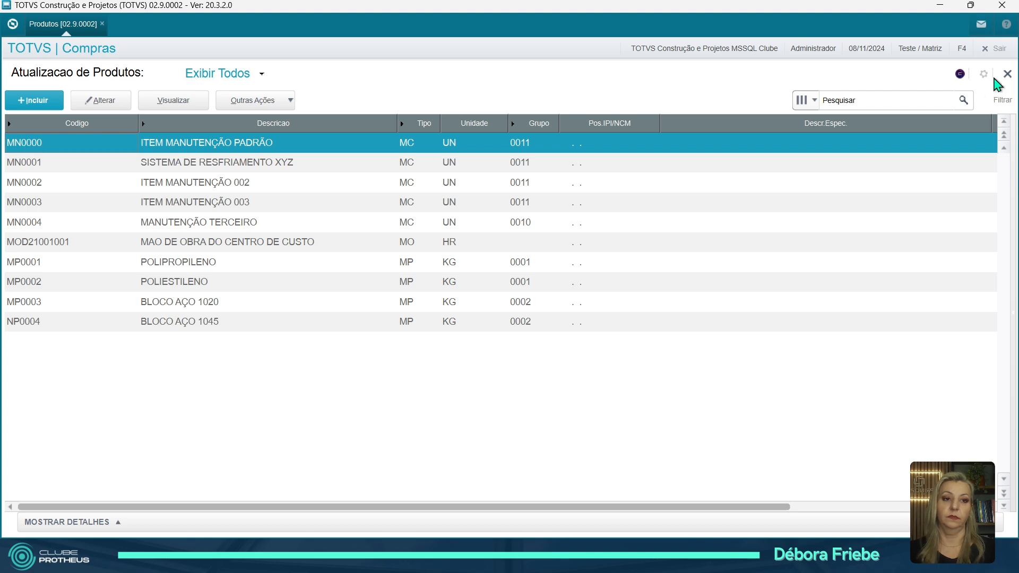
pyautogui.click(1006, 74)
pyautogui.click(35, 215)
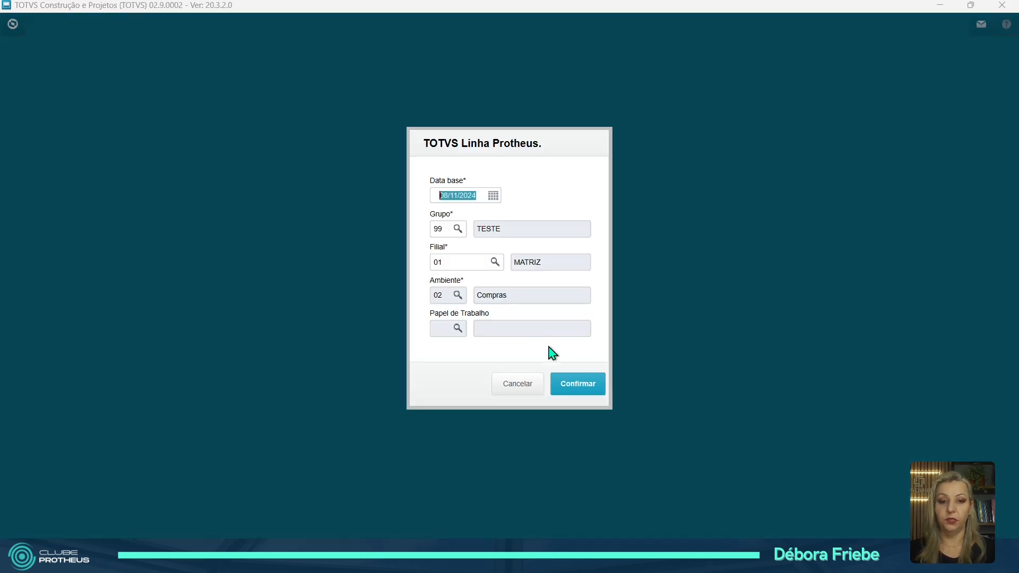
pyautogui.click(597, 380)
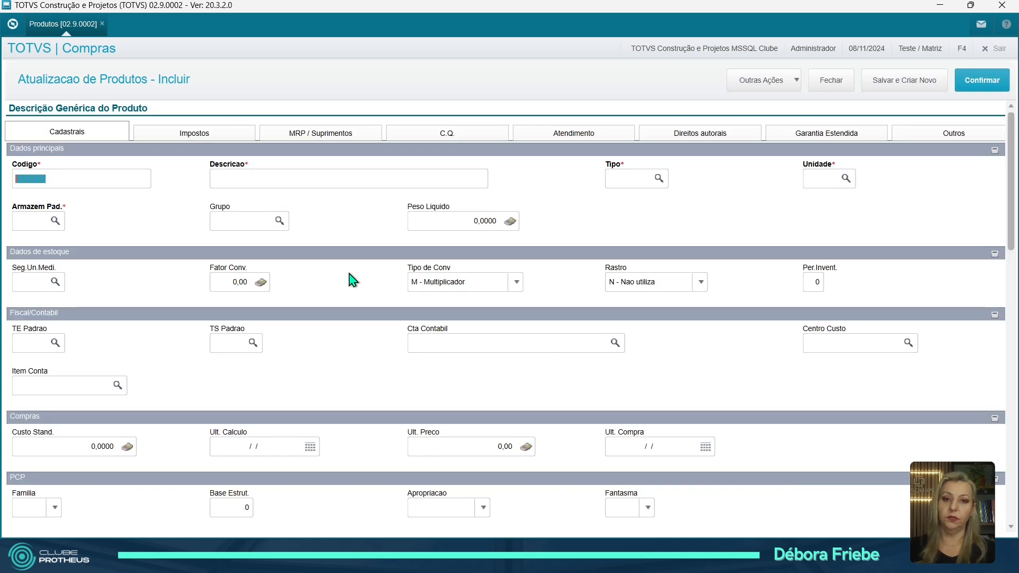
# Examine the field groupings in the Cadastrais, MRP / Suprimentos and Impostos folders of the new product form, collapsing Dados principais
pyautogui.scroll(-8, 269, 212)
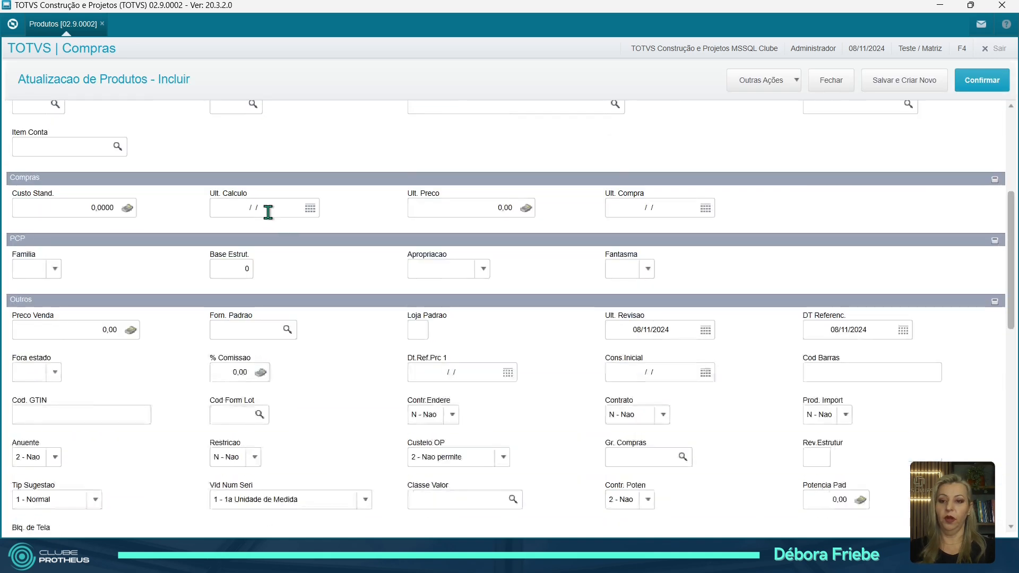
pyautogui.scroll(8, 273, 223)
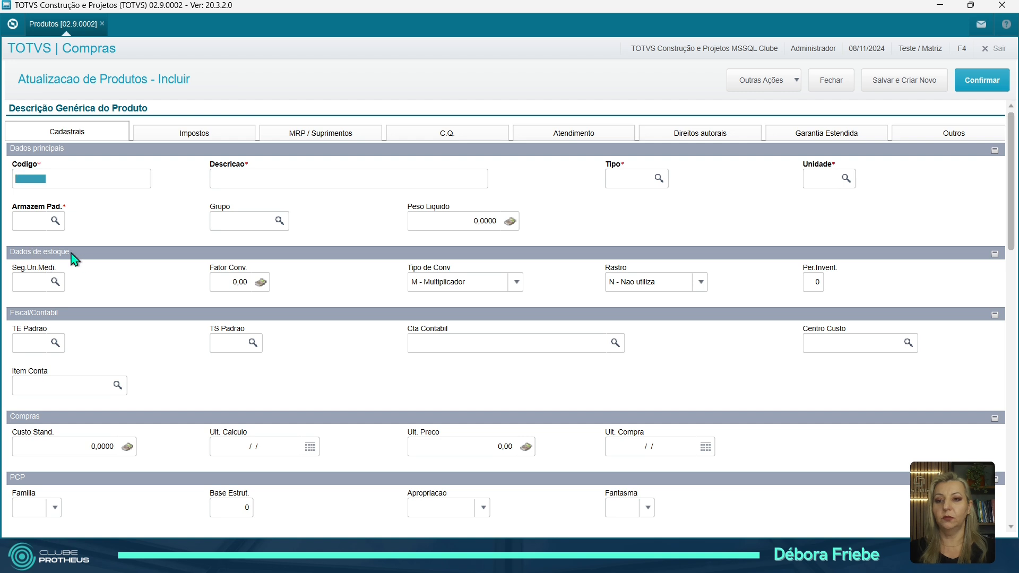
pyautogui.click(993, 150)
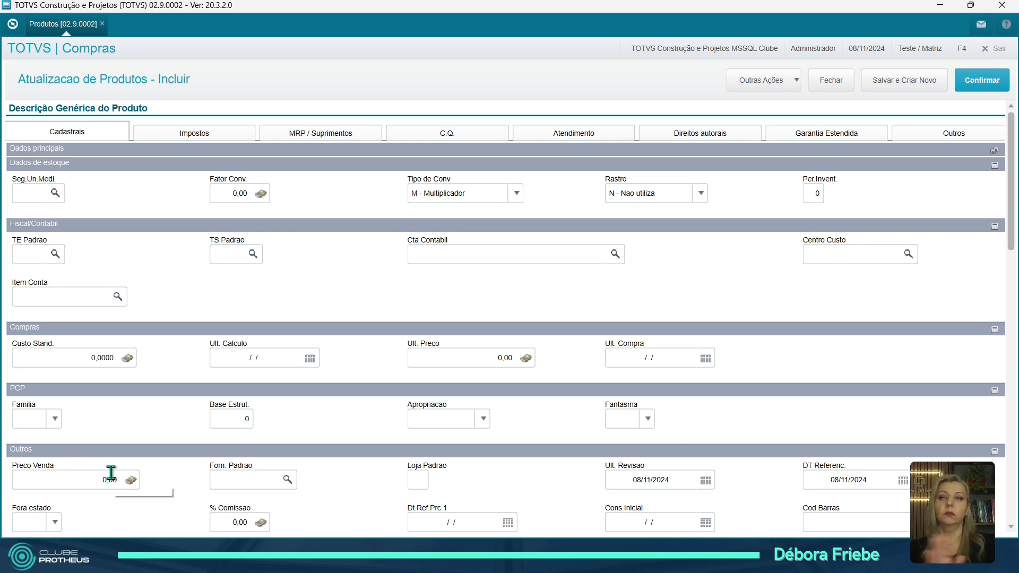
pyautogui.click(342, 132)
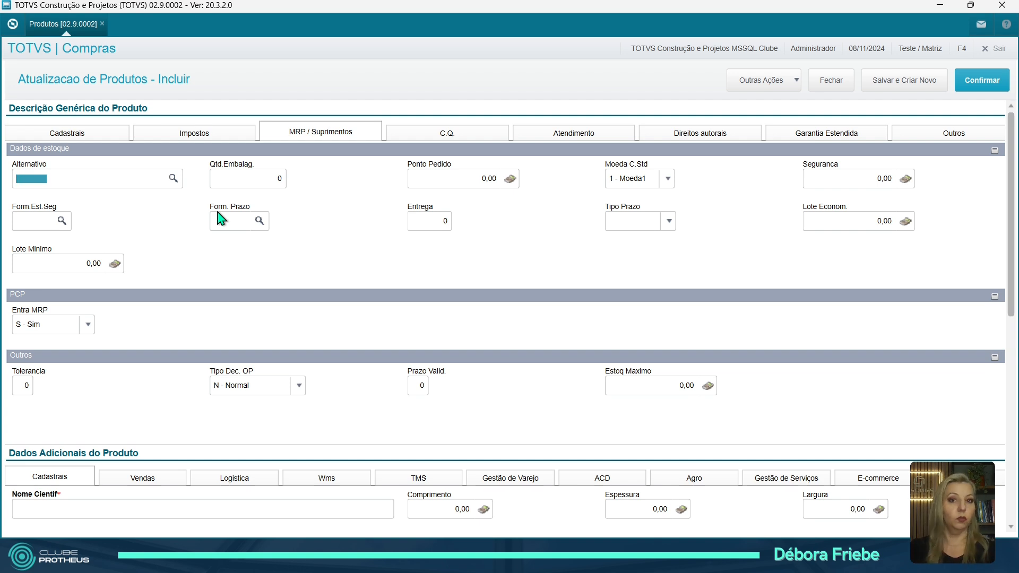
pyautogui.click(211, 137)
pyautogui.scroll(5, 482, 234)
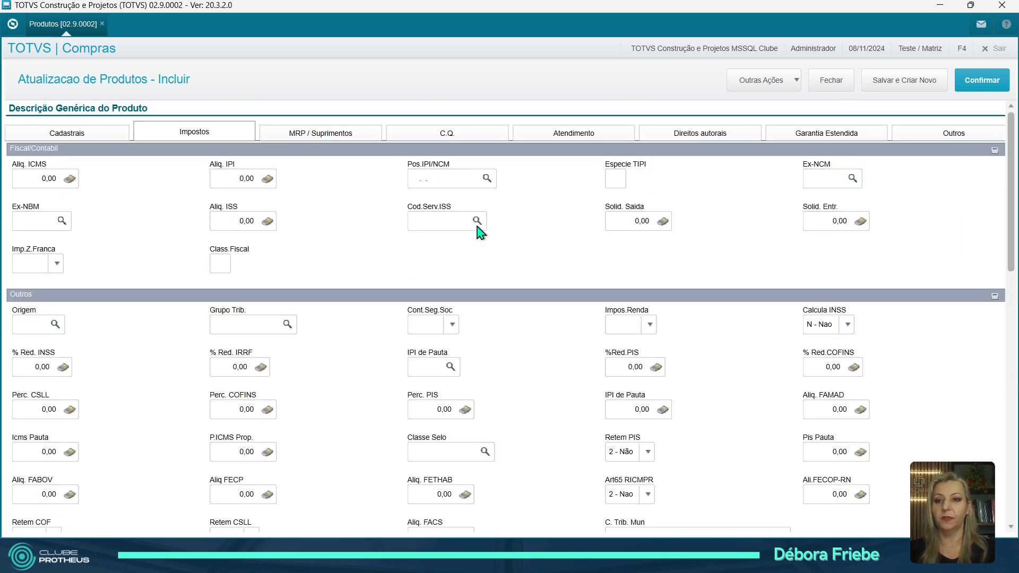